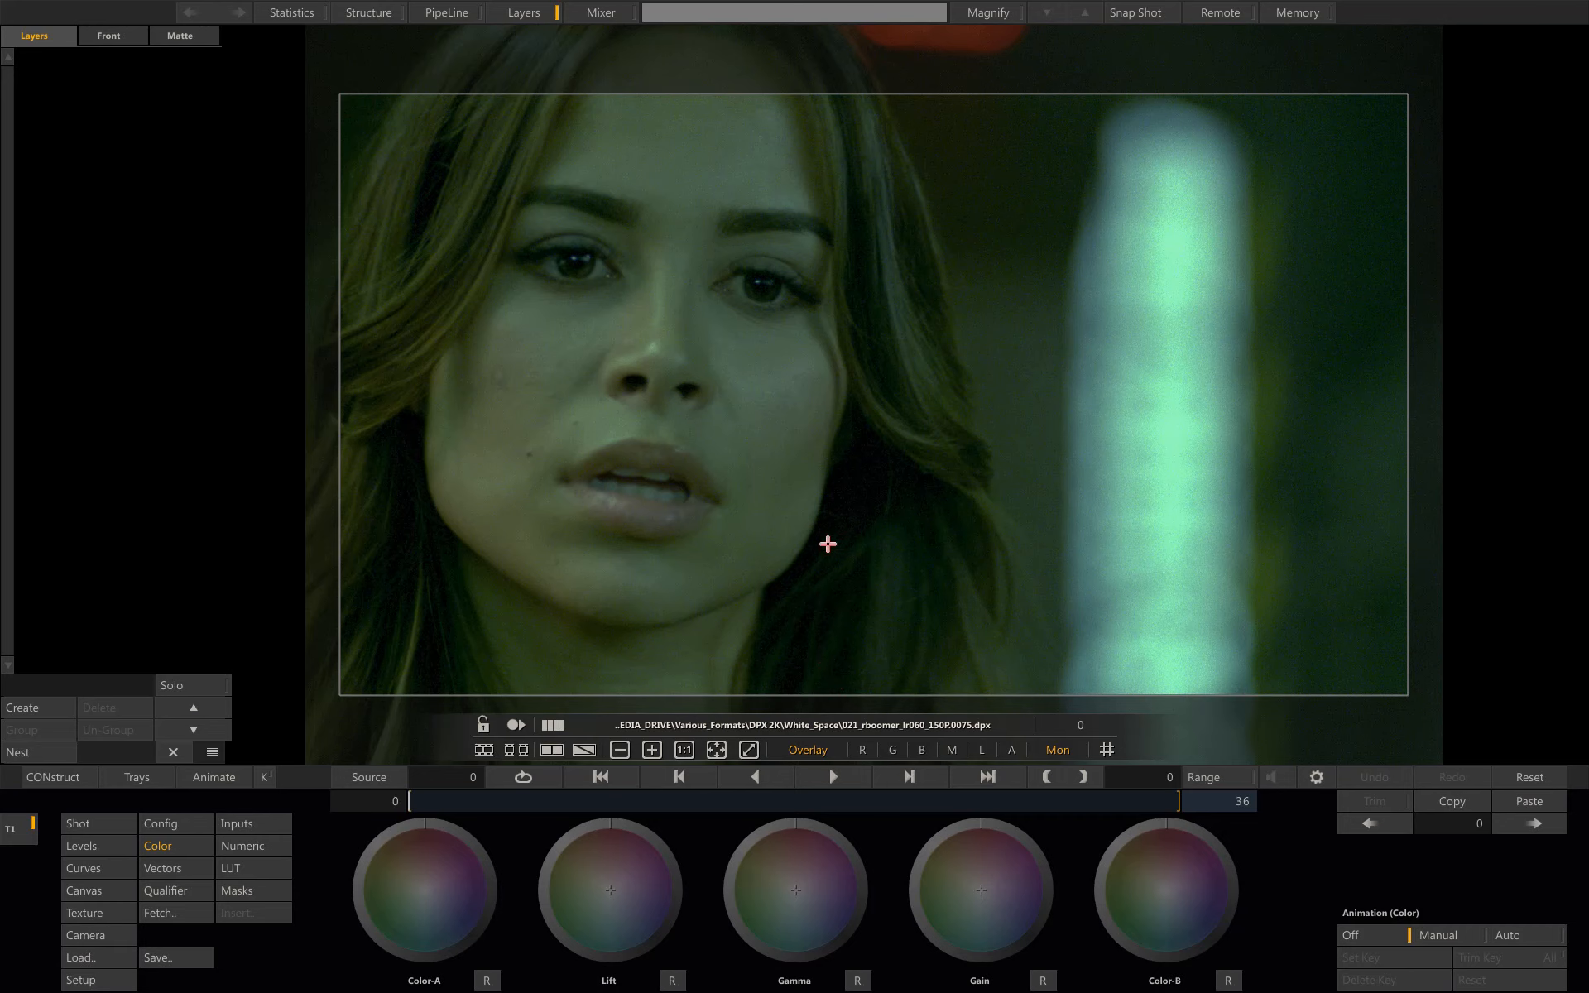
Show the image statistics histogram and position it over the lower part of the shot.
left_click(313, 11)
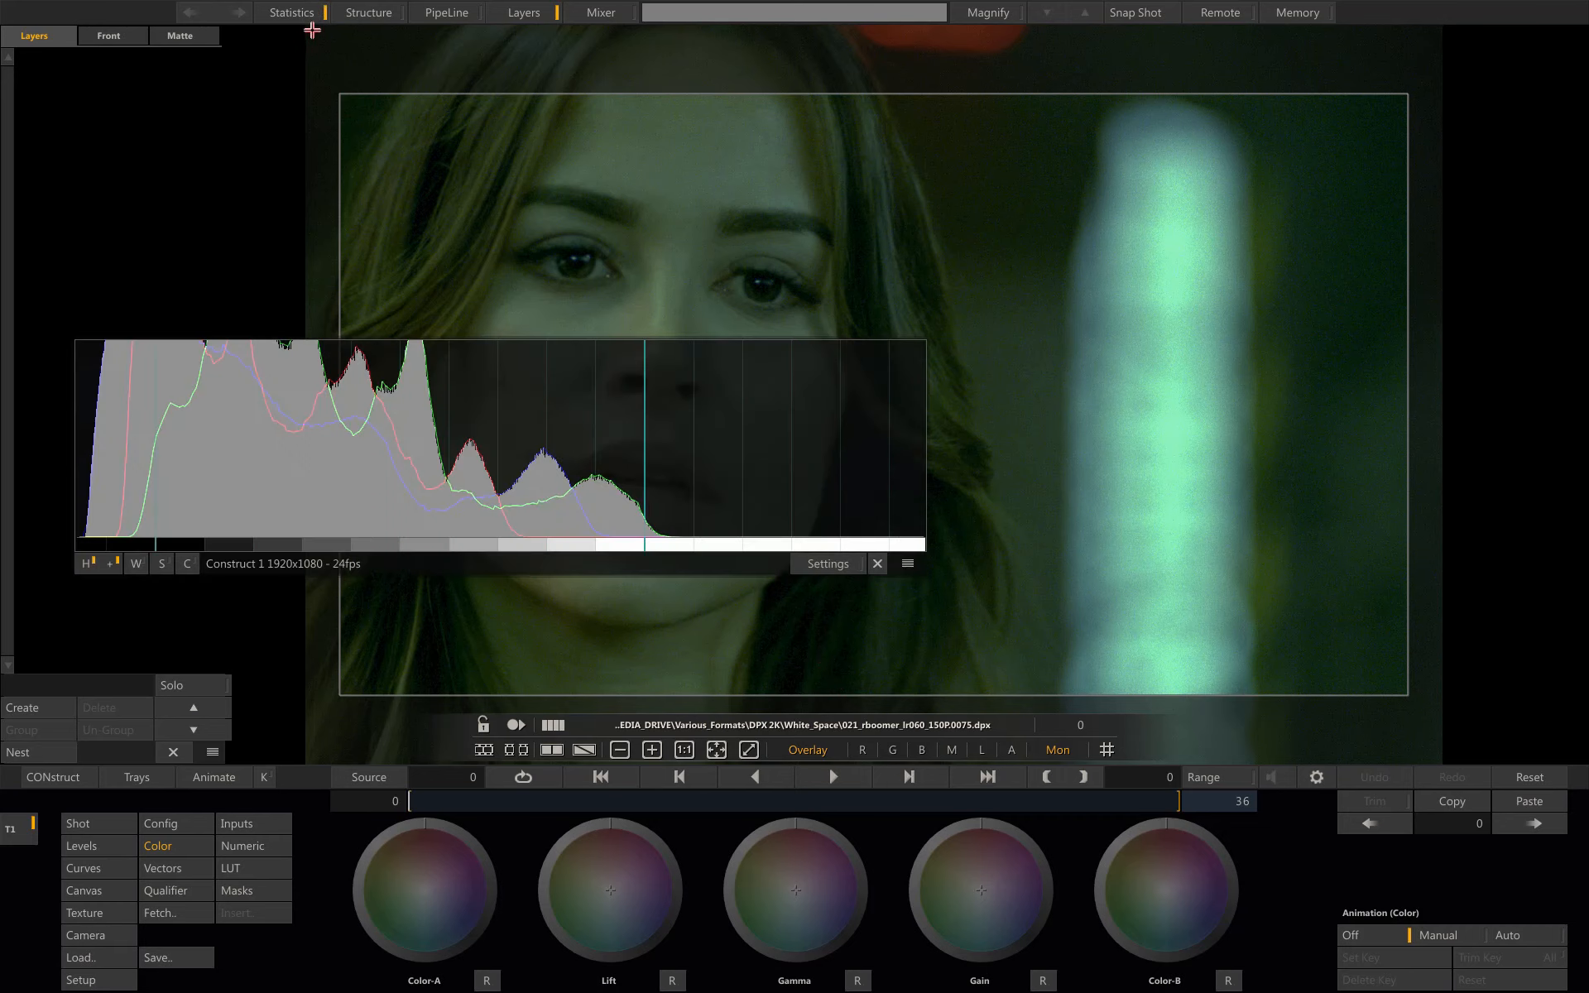
left_click_drag(912, 580, 946, 632)
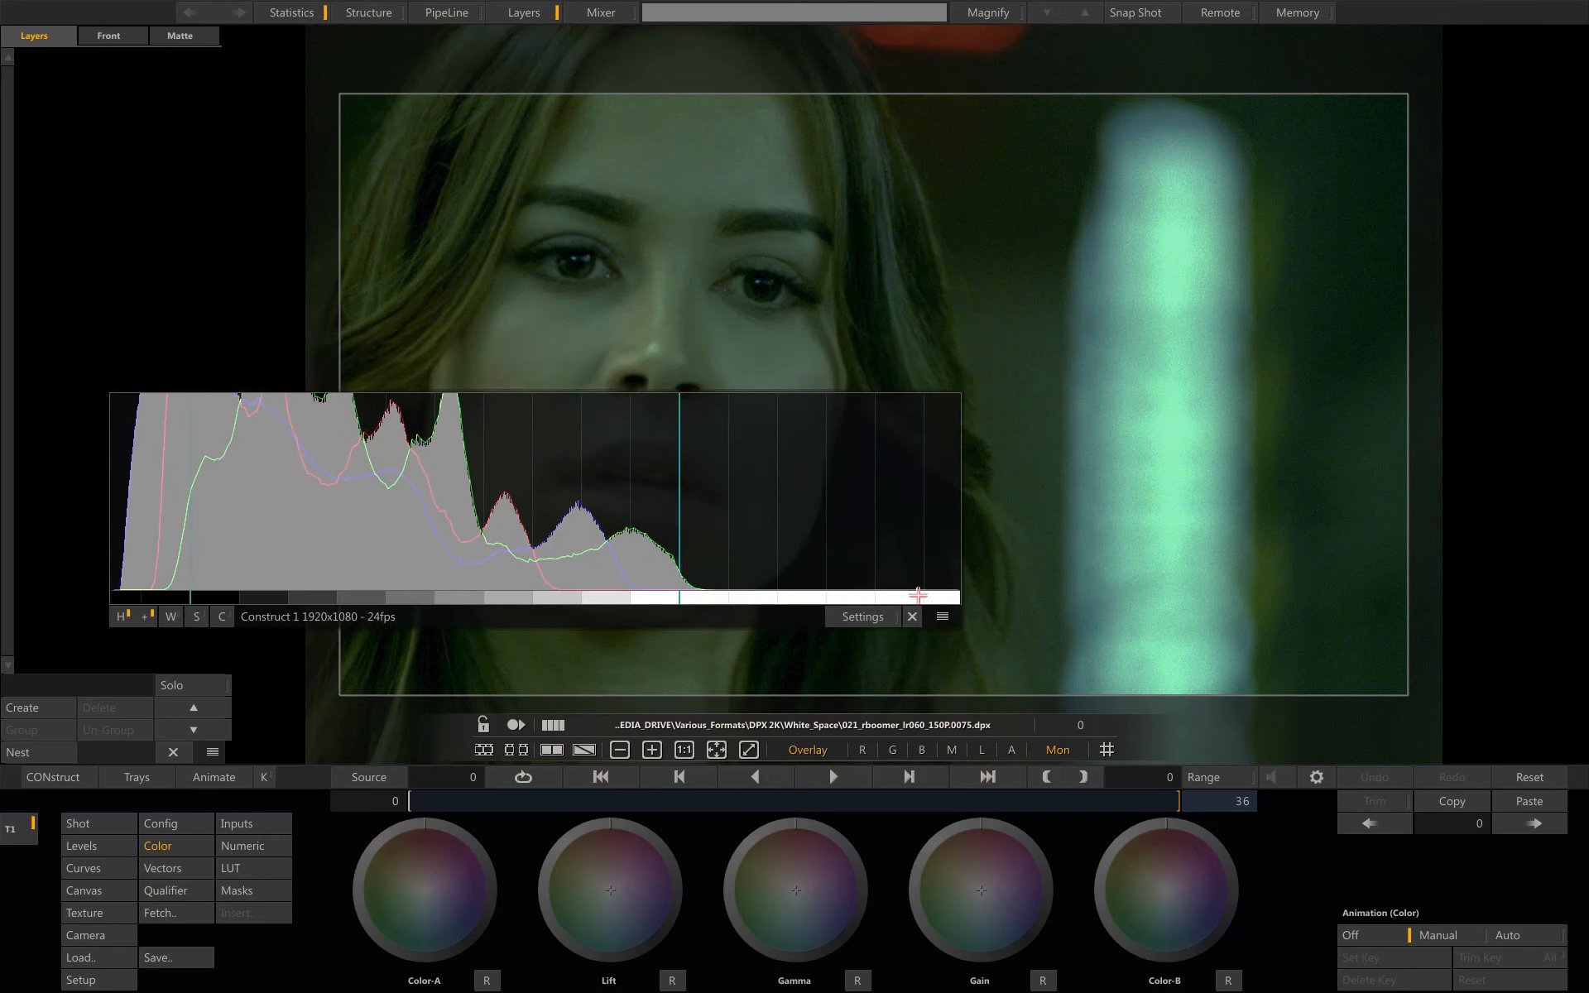
left_click(510, 506)
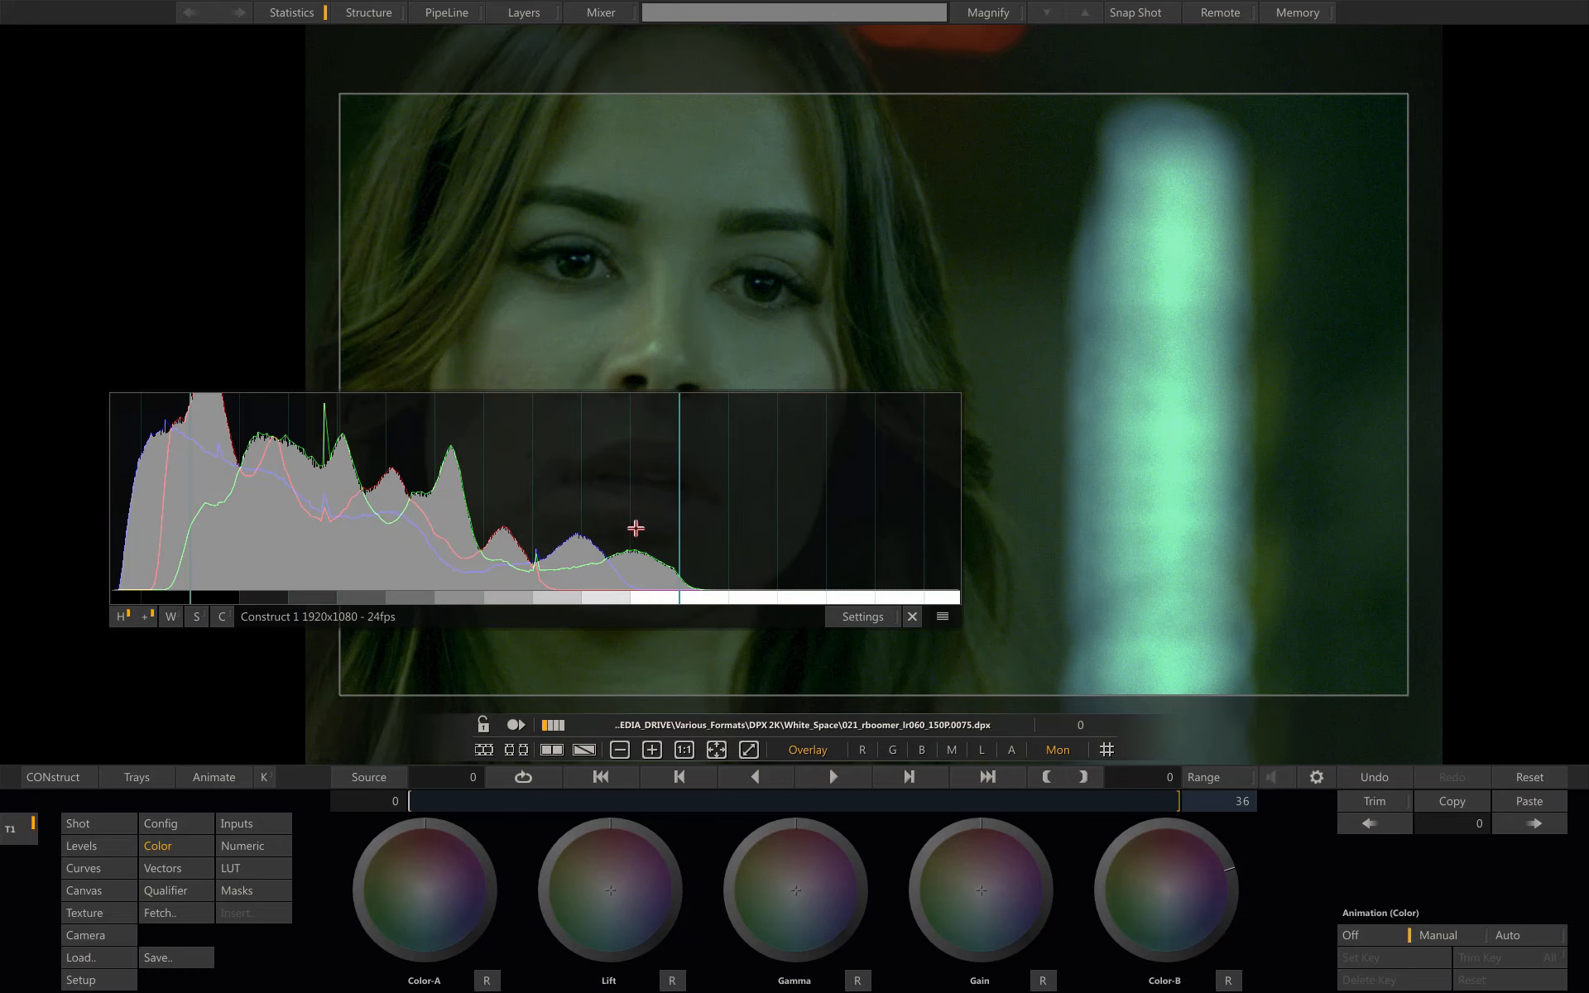
Add the RGB waveform display beside the histogram, reduce the histogram to its compact width, and reposition the scopes.
left_click(171, 616)
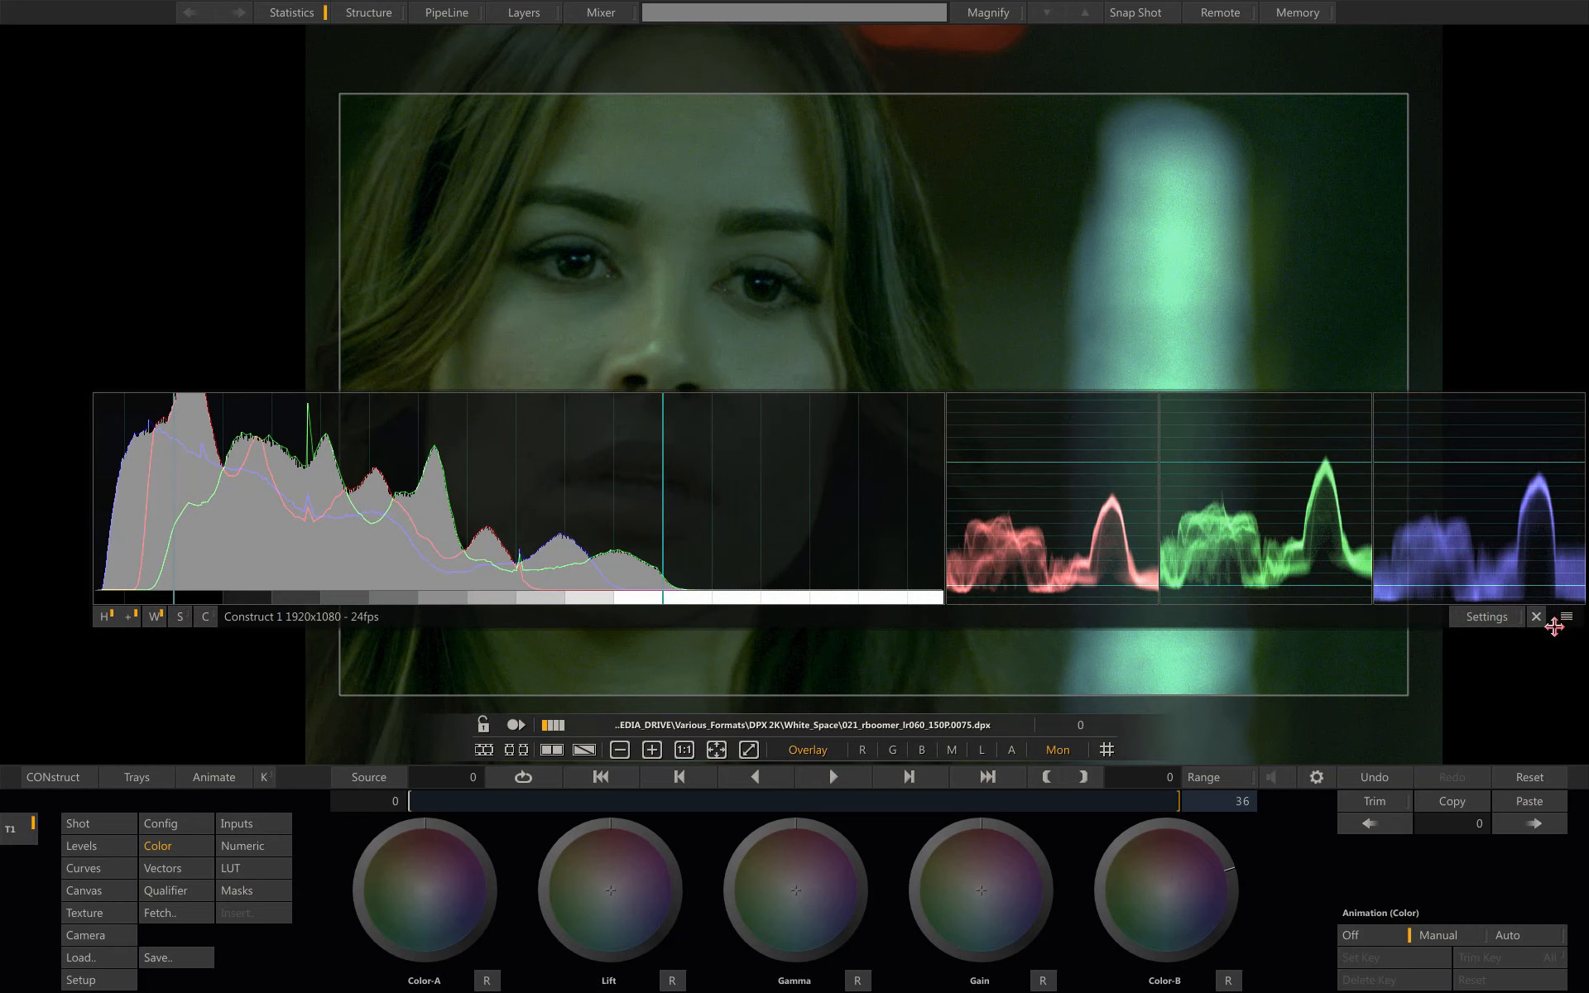
left_click_drag(1566, 617, 1500, 673)
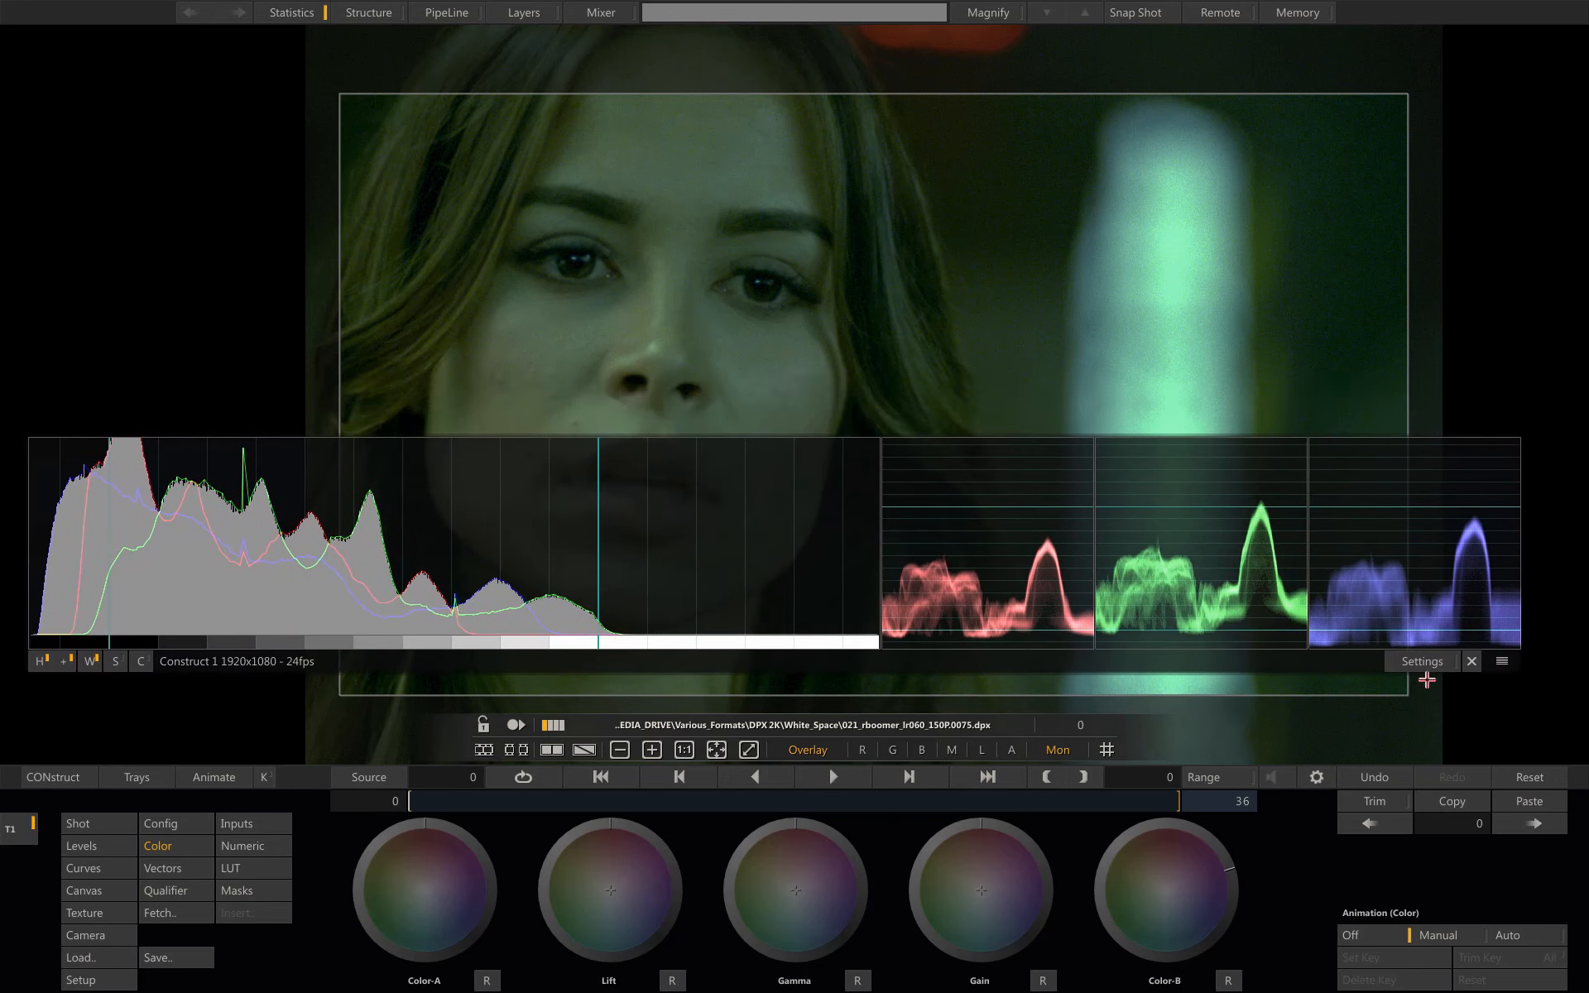
left_click(64, 669)
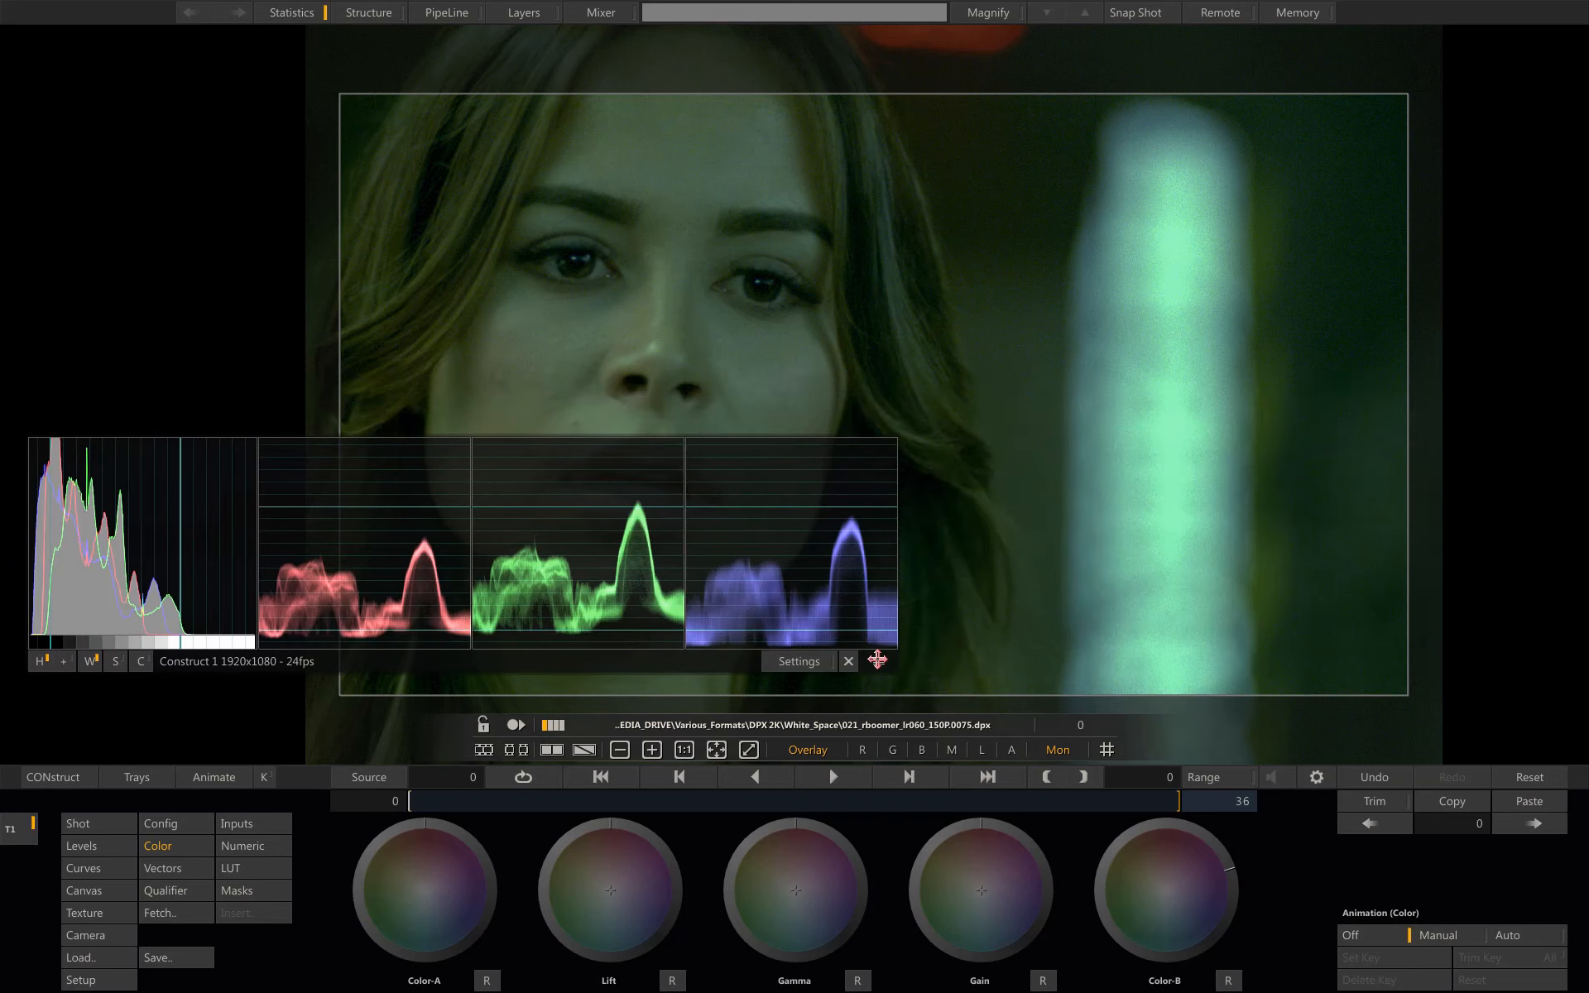
left_click_drag(864, 658, 1057, 668)
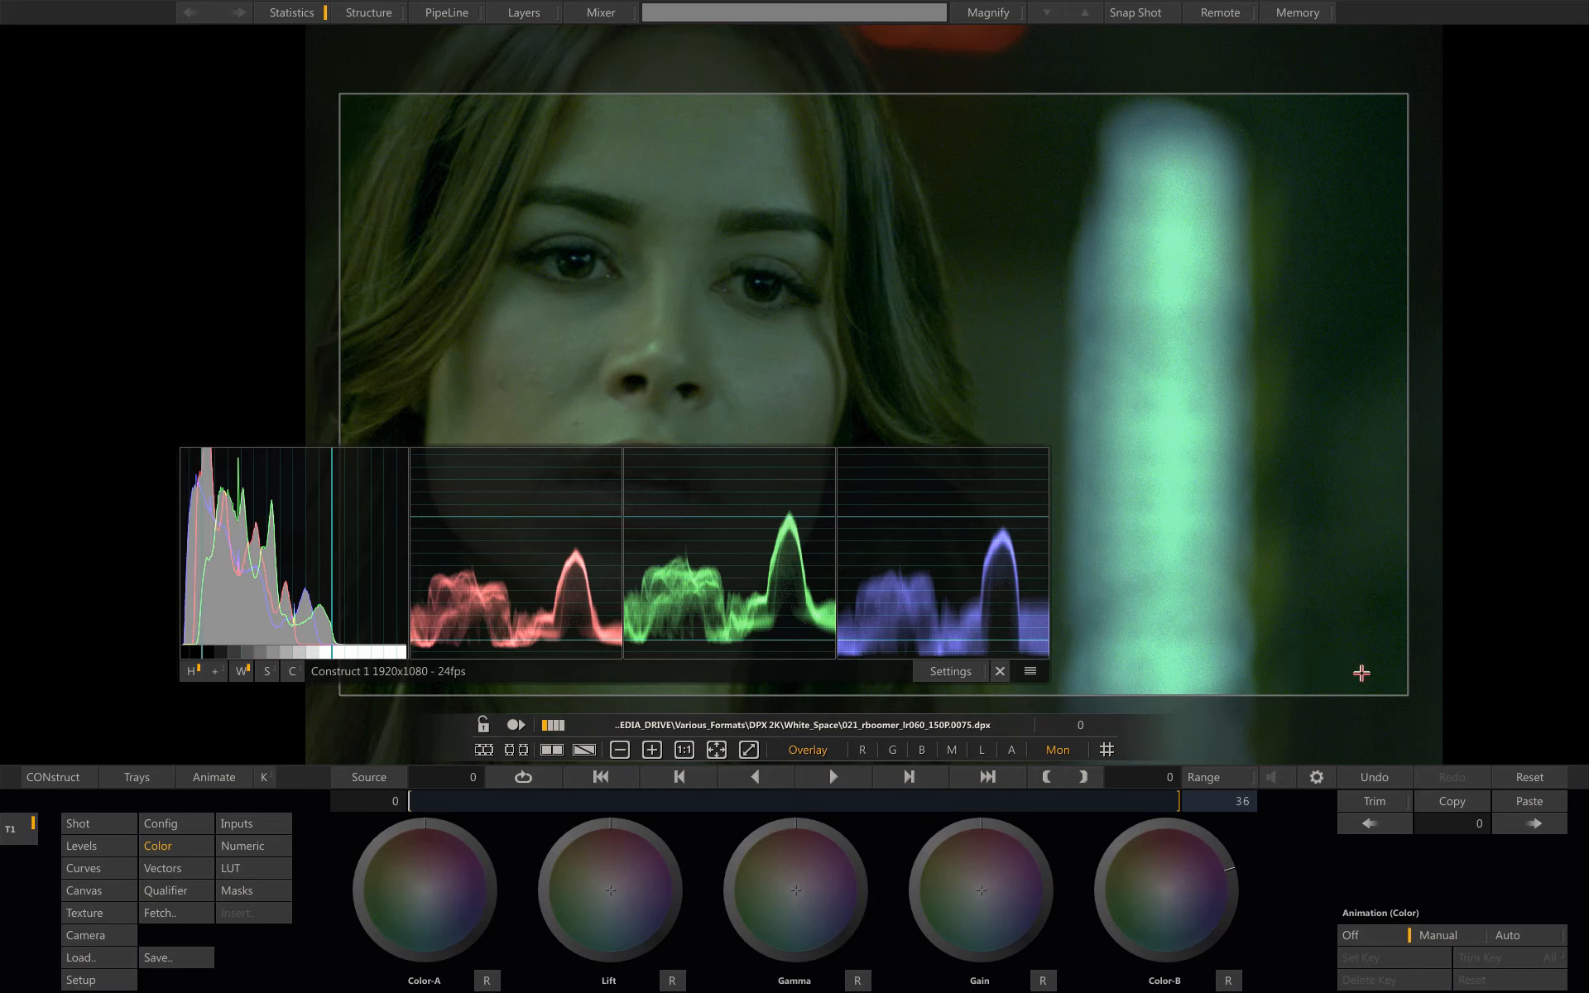
Add a second version of the shot and neutralise its green cast with the Lift, Gamma and Gain color wheels.
mouse_move(1582, 597)
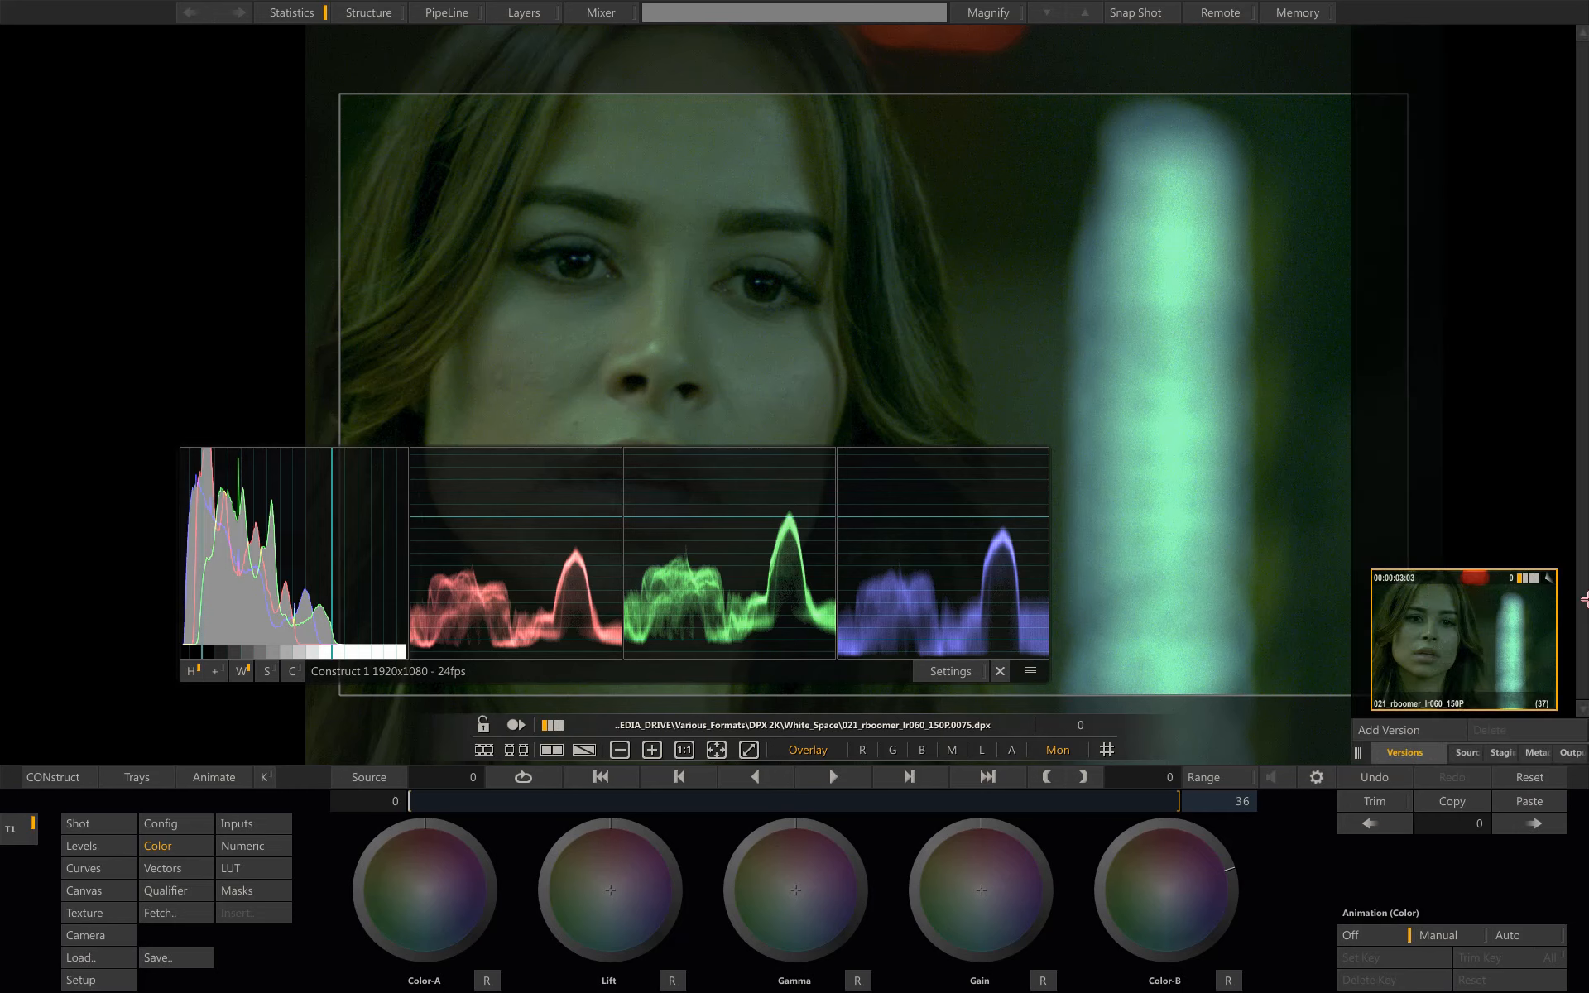
left_click(1417, 726)
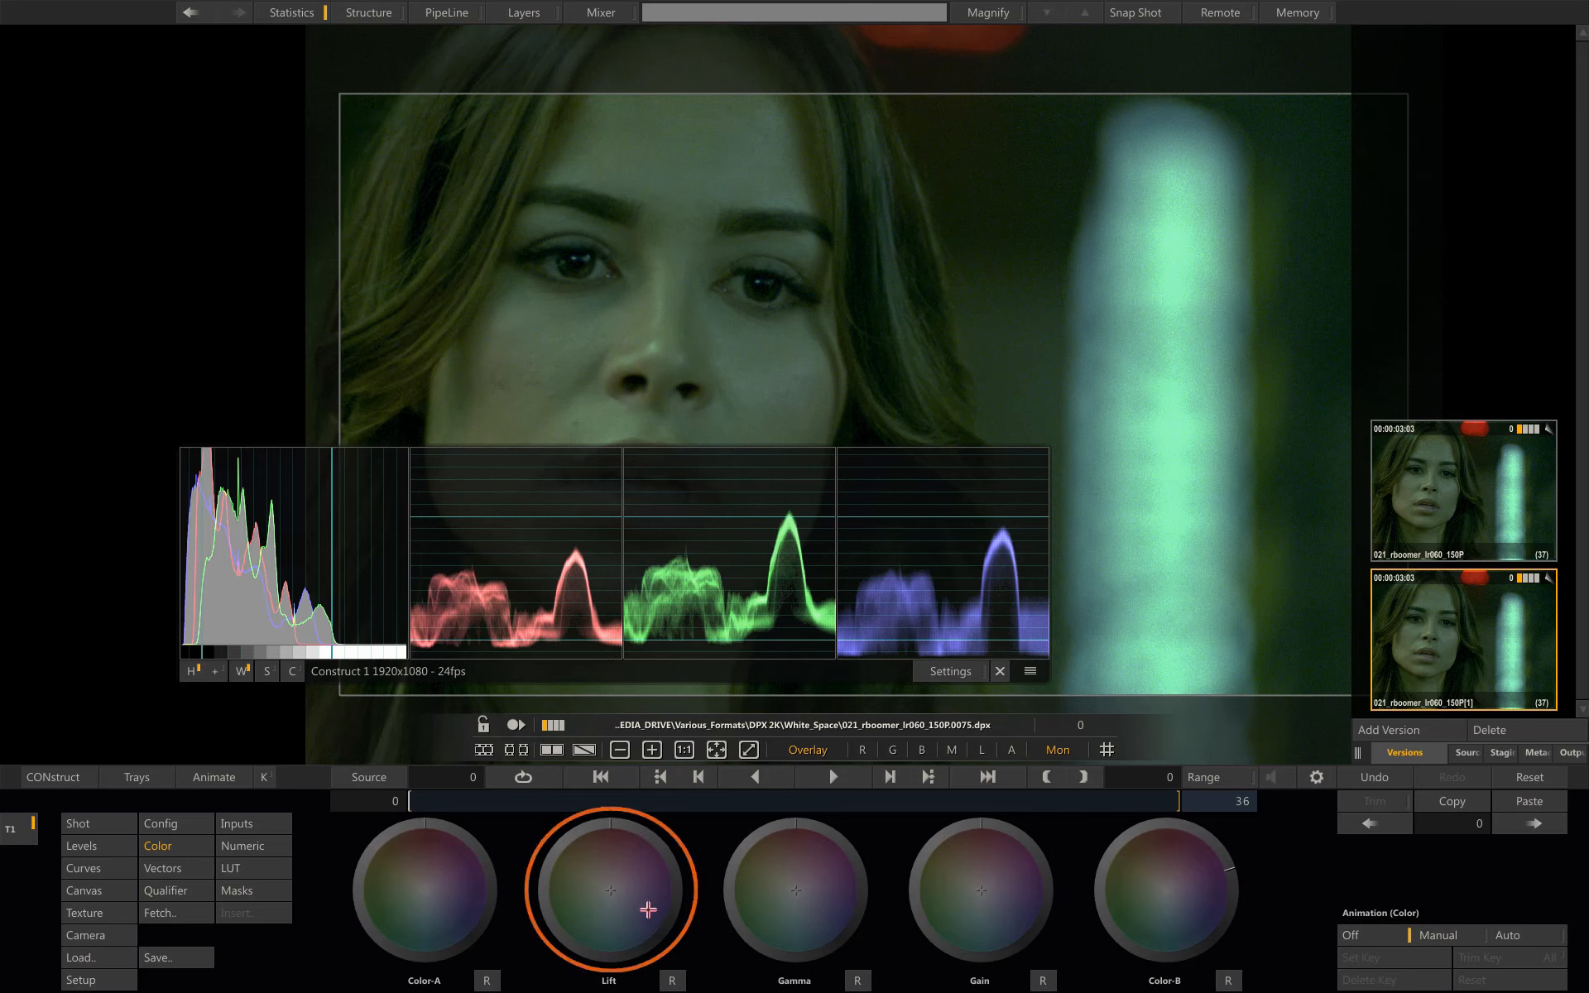
left_click_drag(652, 911, 674, 898)
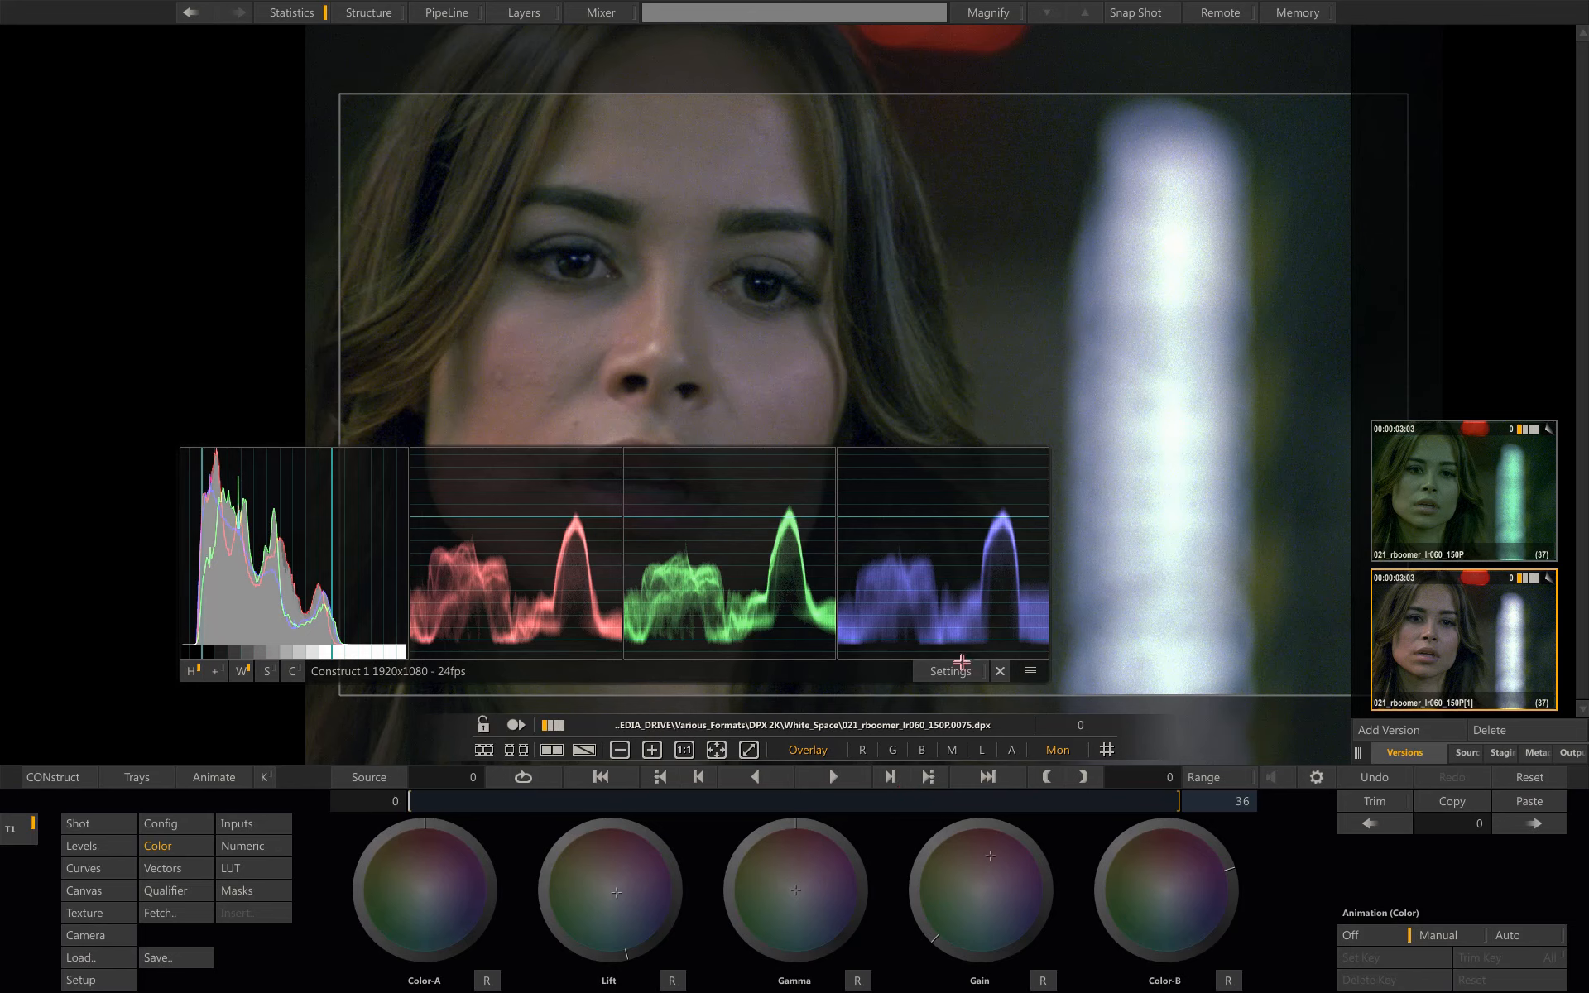
Expand the histogram to its wide view, hide the waveform, and place the scope over the lower middle of the image.
left_click_drag(1015, 674, 1096, 667)
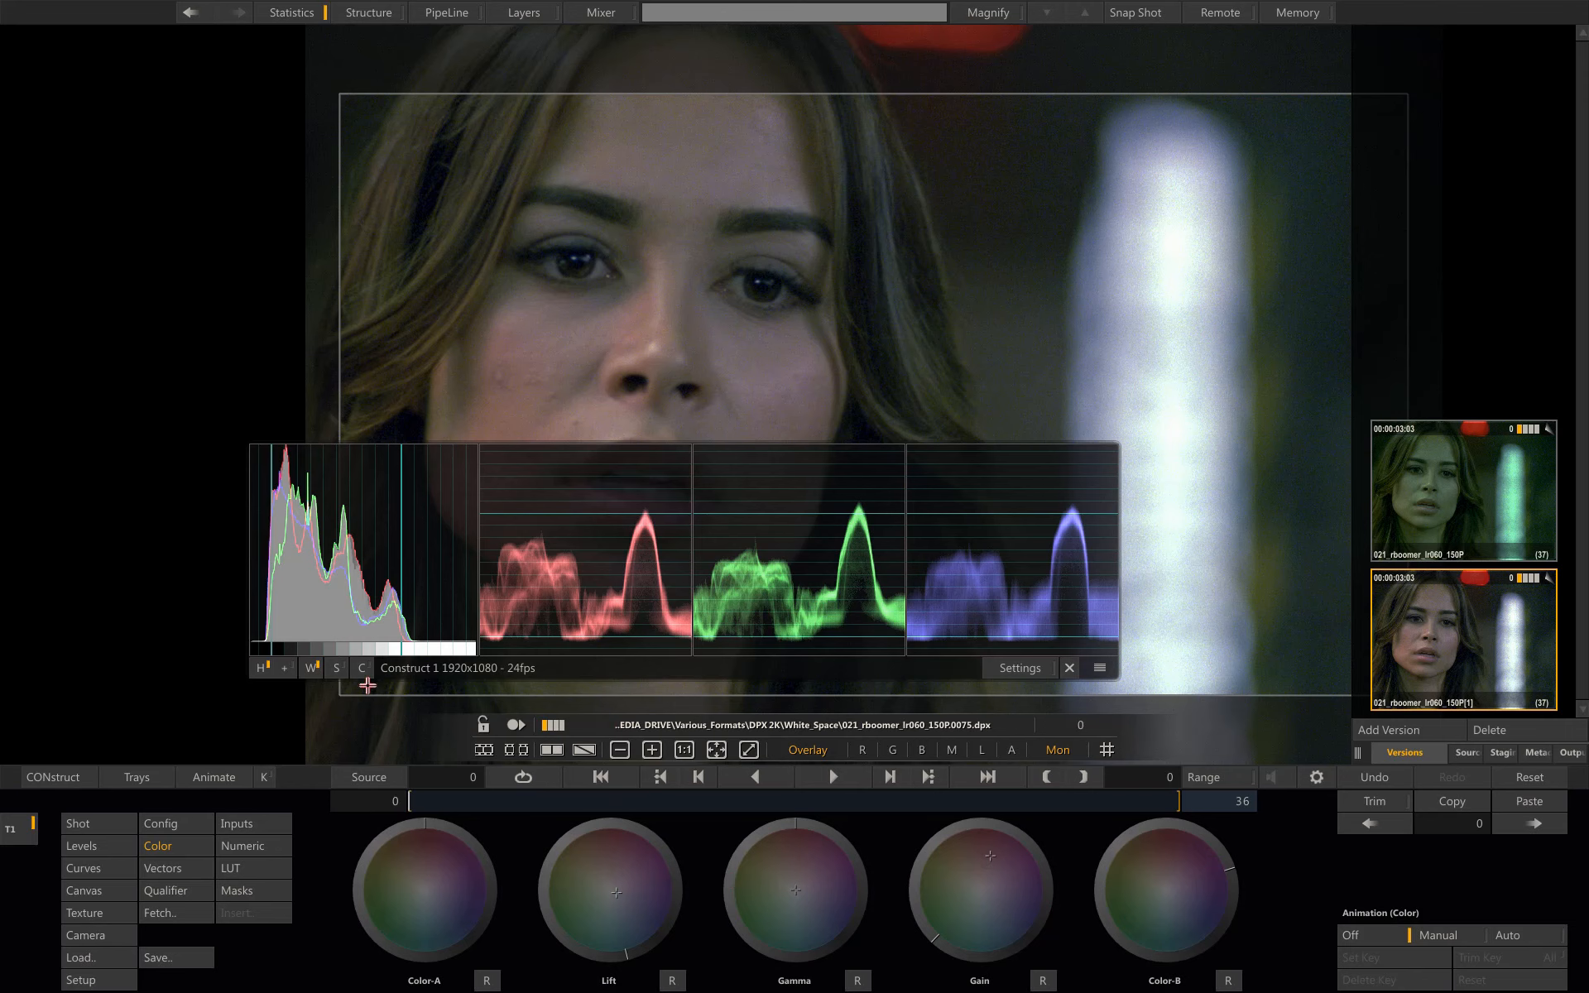
left_click(291, 667)
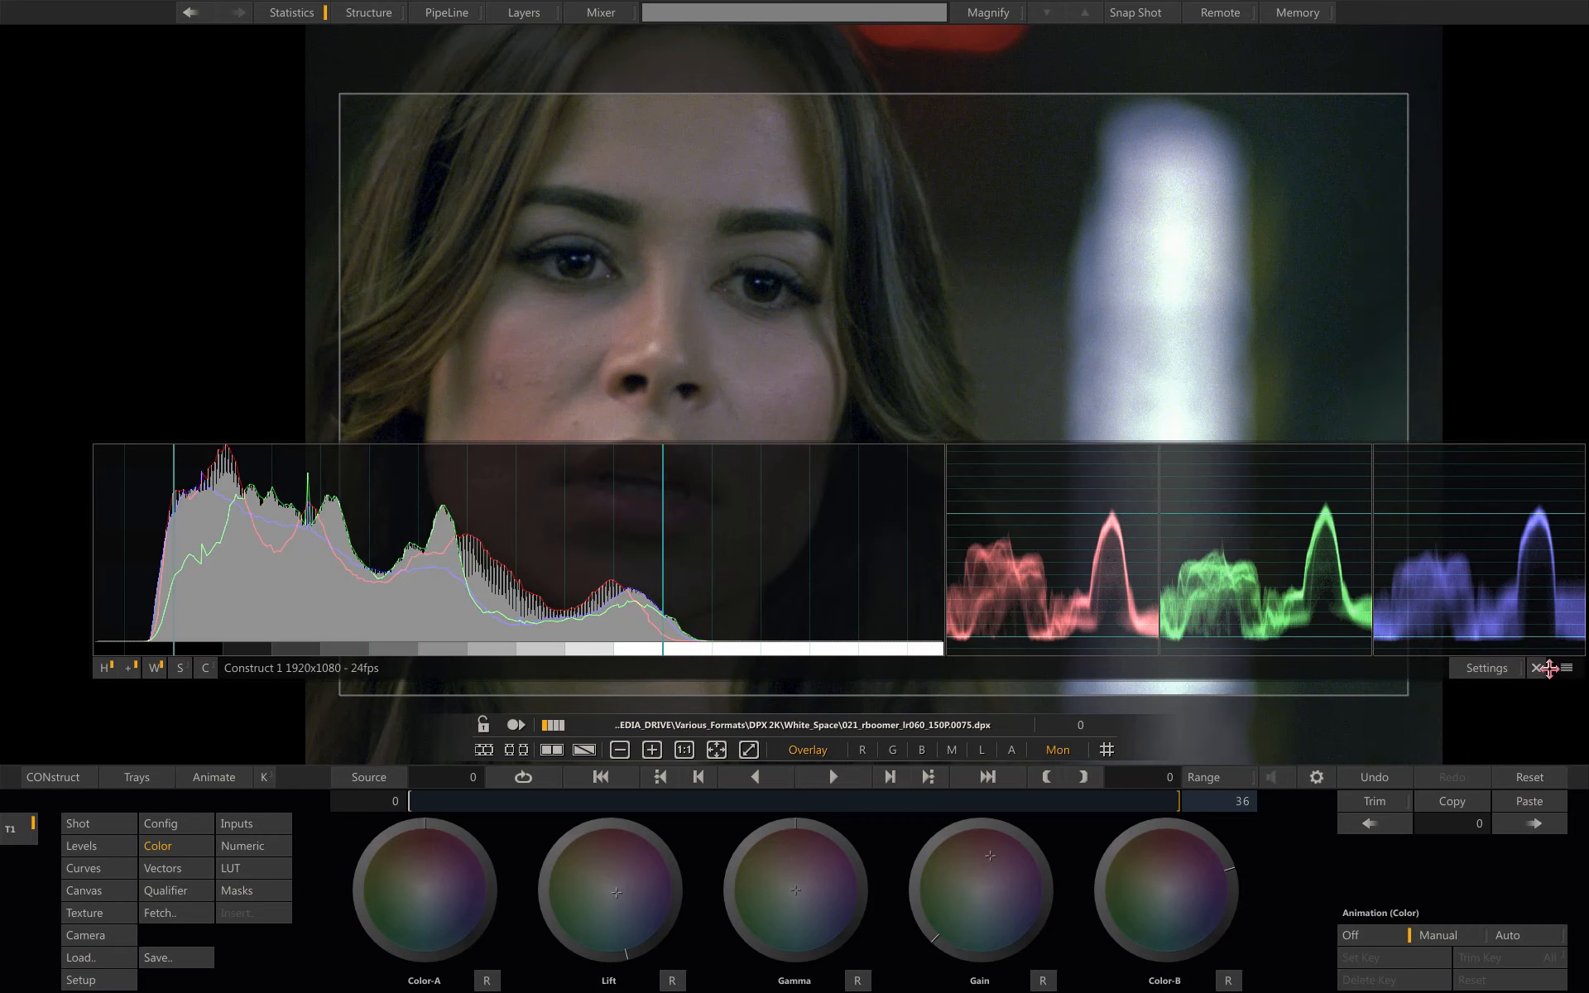
left_click_drag(1541, 668, 796, 647)
mouse_move(3, 621)
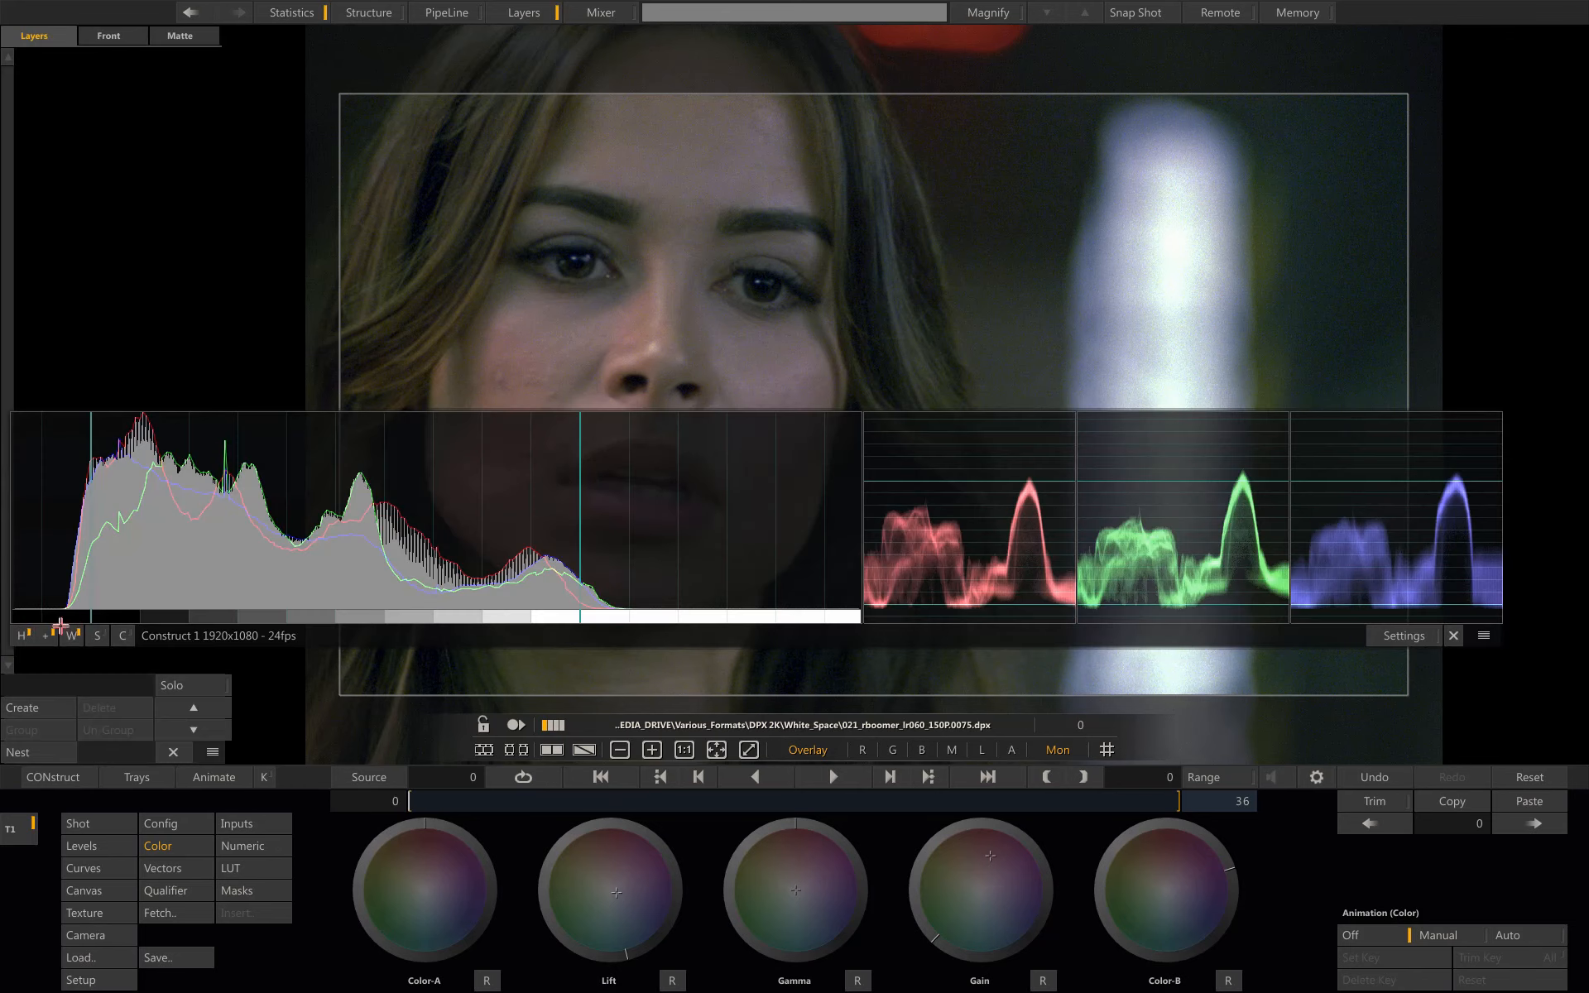
left_click(71, 636)
left_click_drag(843, 635, 861, 657)
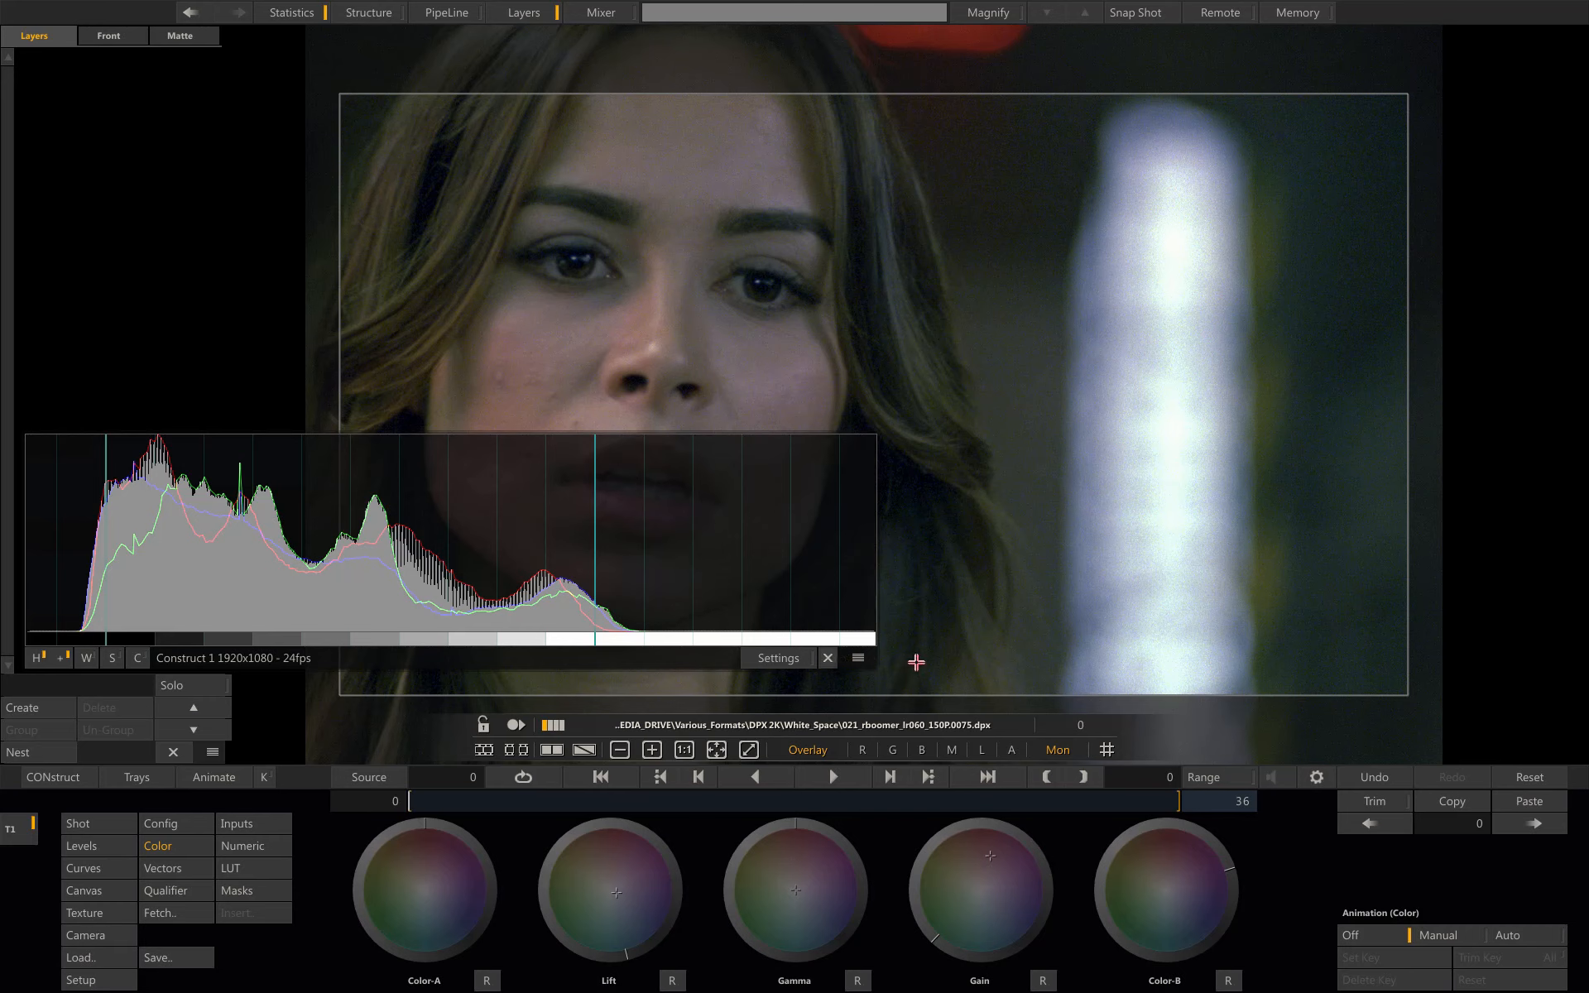
left_click_drag(1089, 685, 1148, 695)
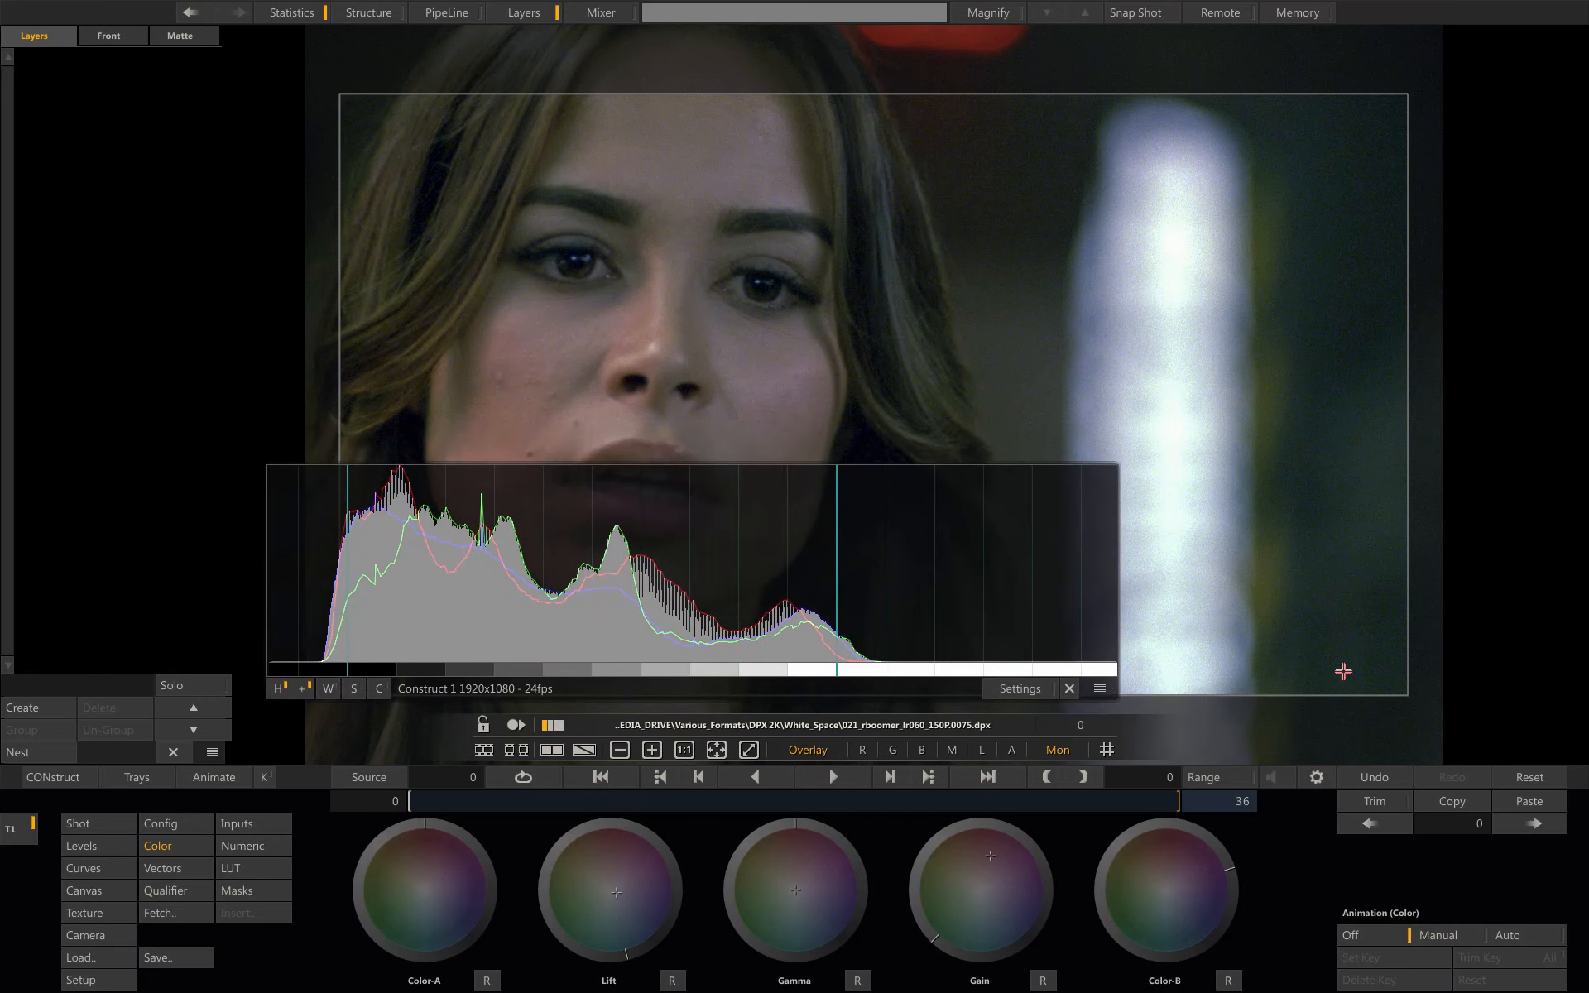
Compare the original version's image and histogram with the graded second version by switching between them.
mouse_move(1588, 643)
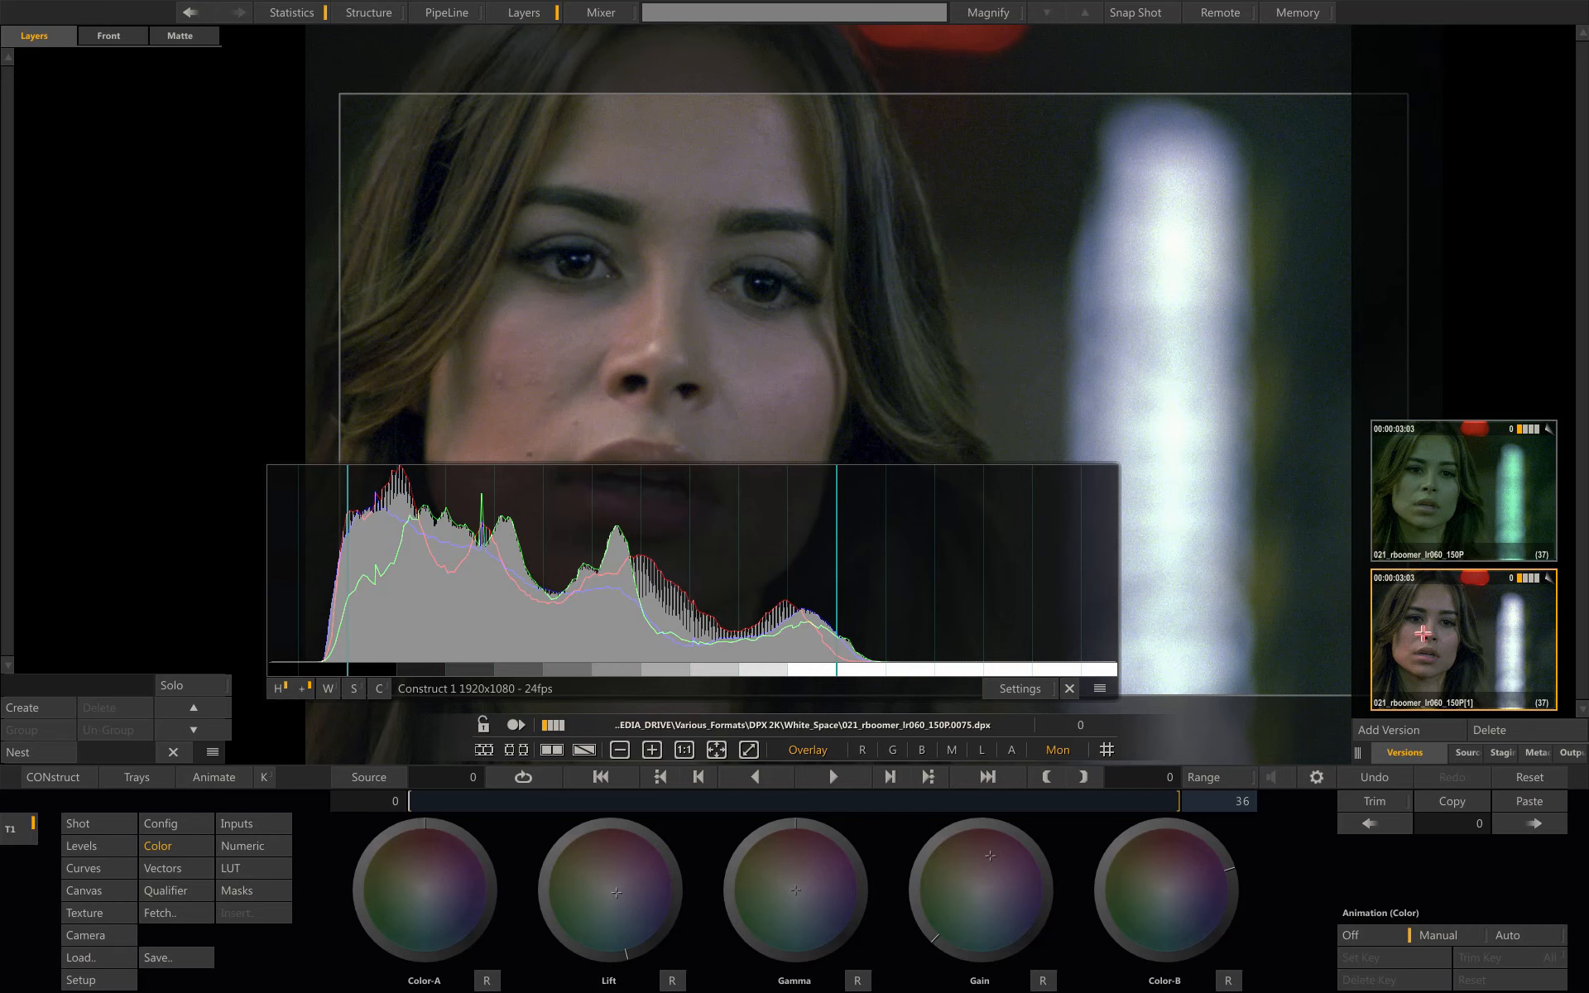
left_click(1469, 493)
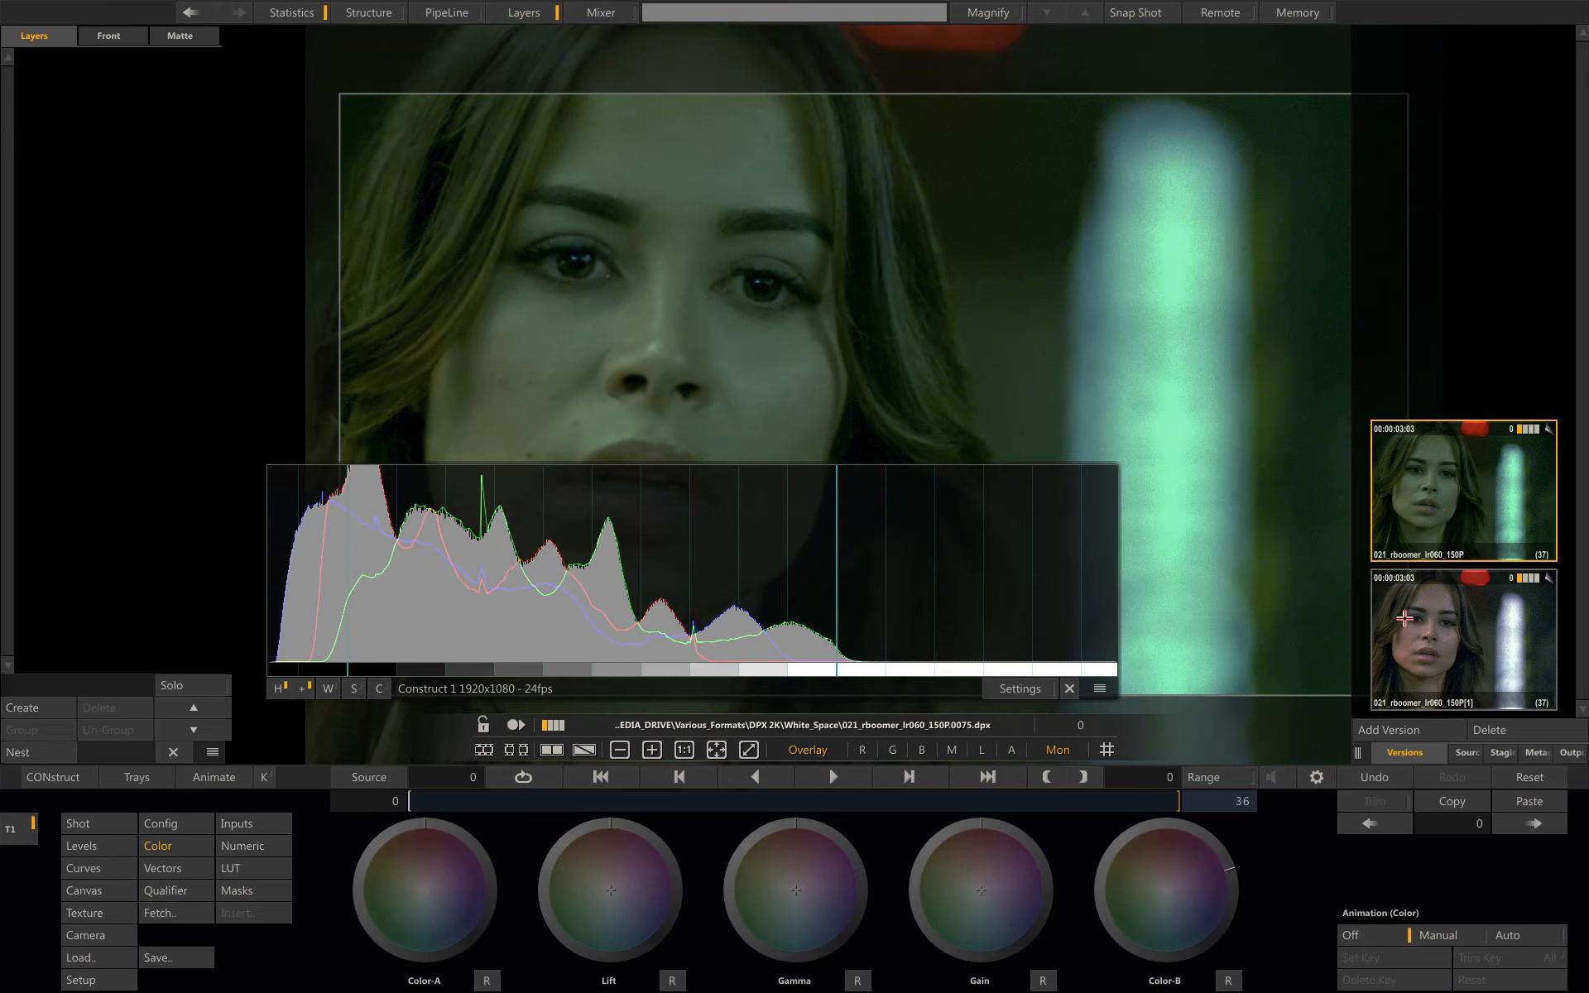
left_click(1426, 635)
left_click(1443, 504)
left_click(1444, 648)
left_click(1457, 502)
left_click(1441, 622)
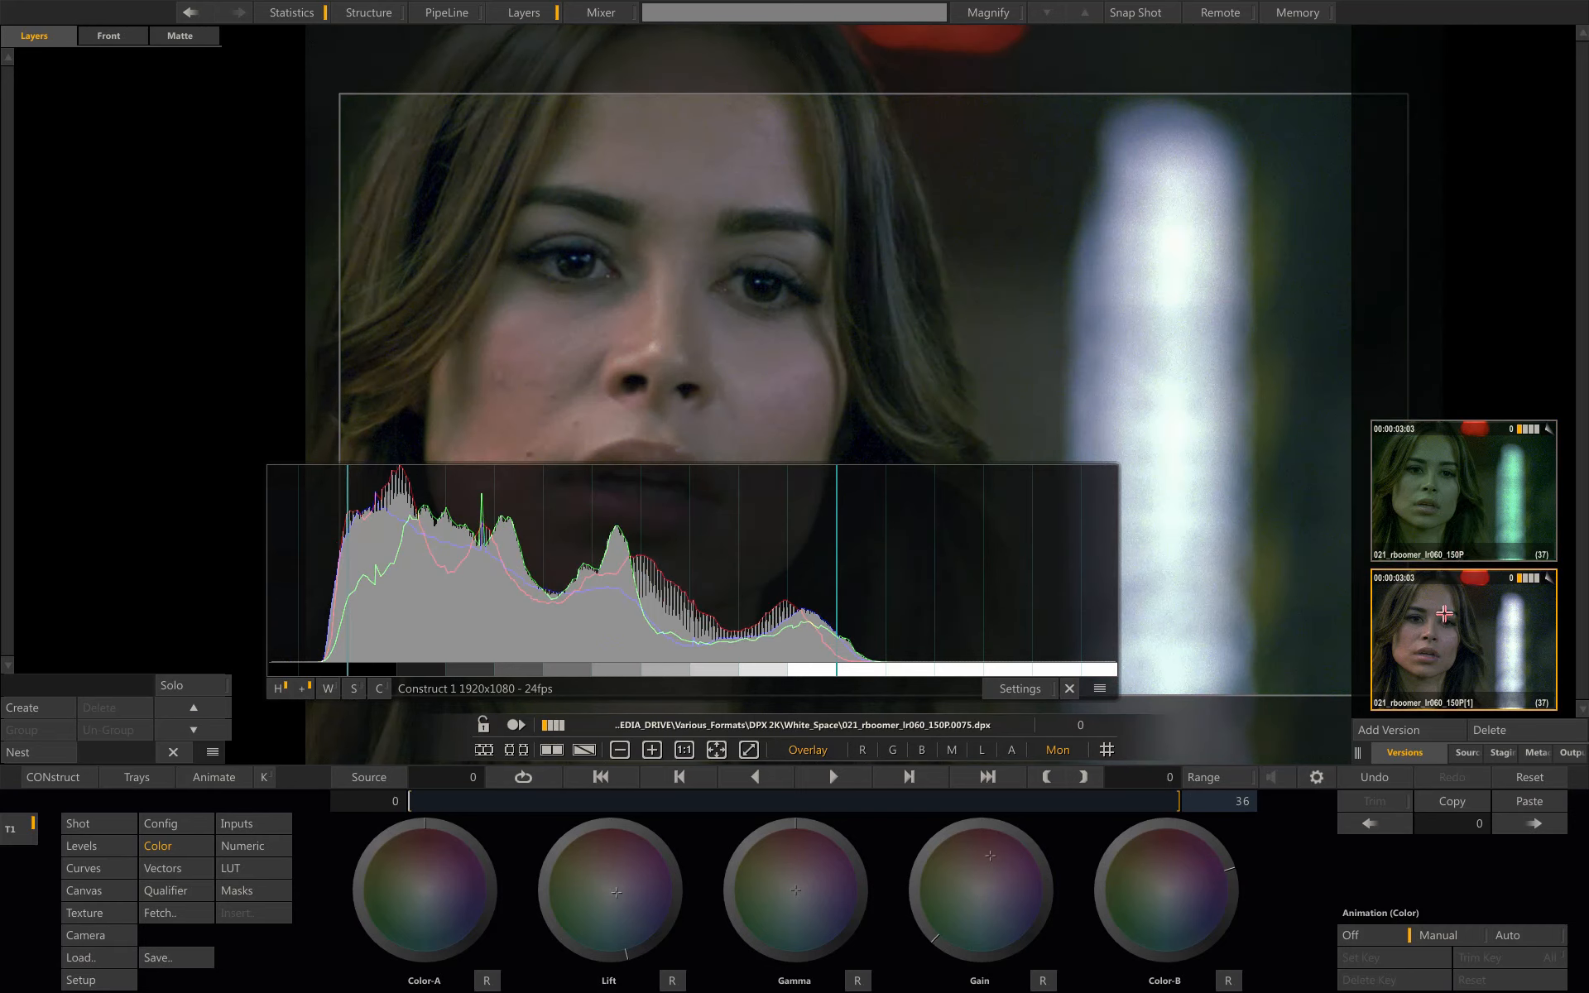
In the original version's Levels, set Offset to red 1.43, green -0.05, blue 5.25 and Pre-Gain to master 0.723, red 26.104.
left_click(1445, 490)
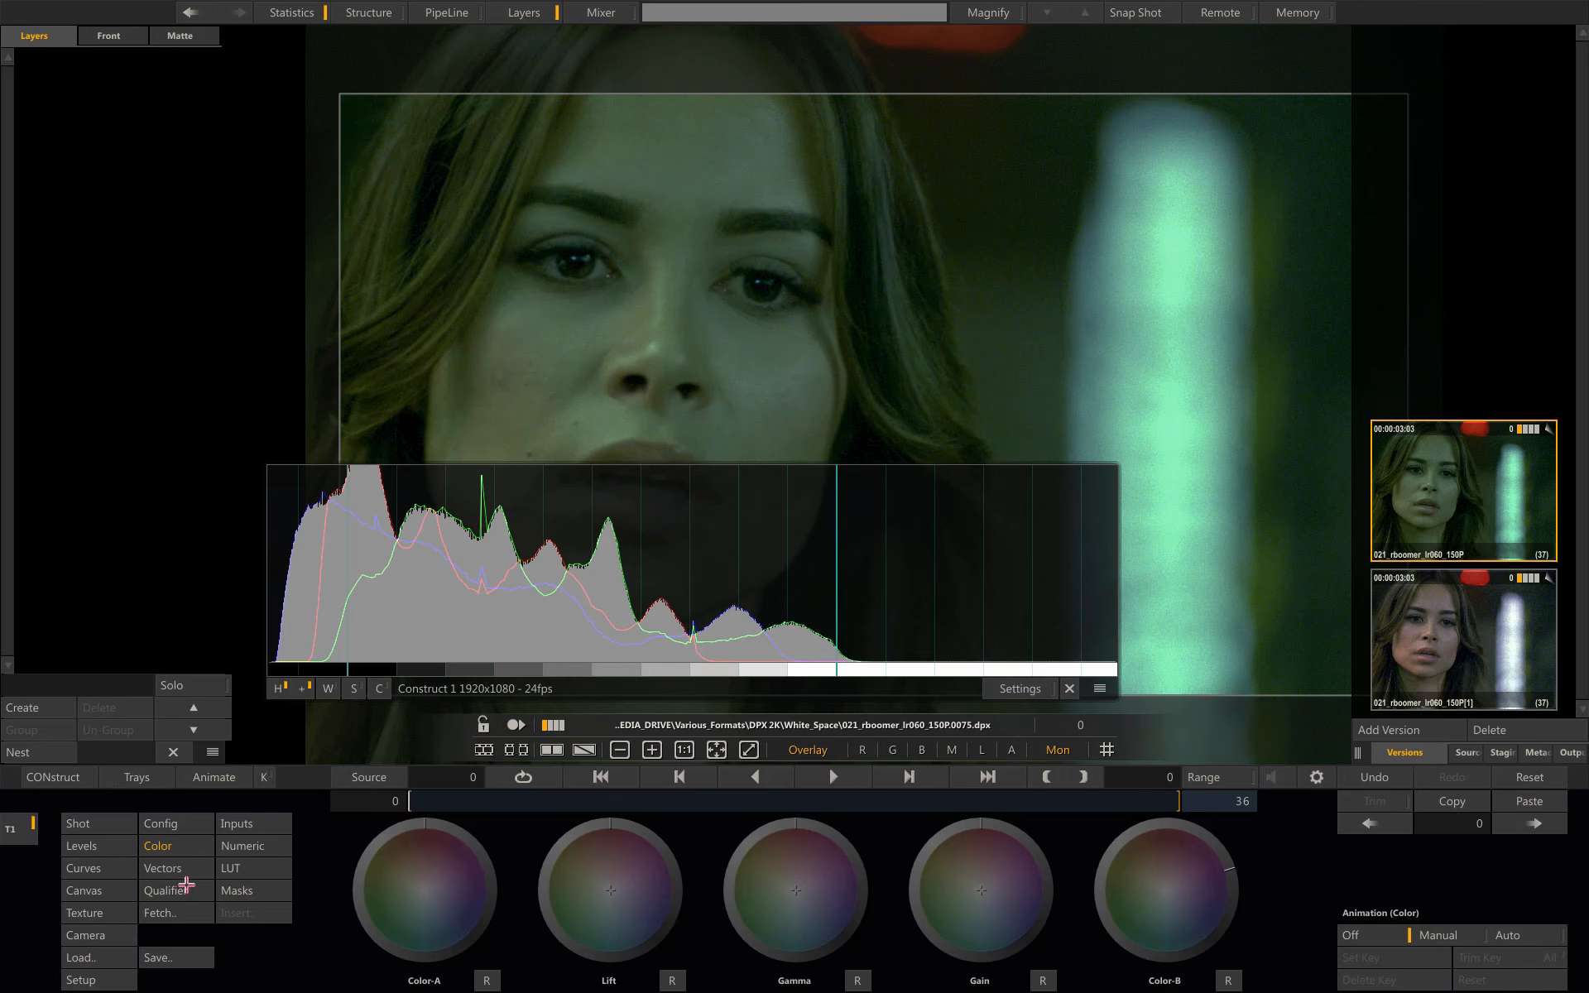
left_click(125, 848)
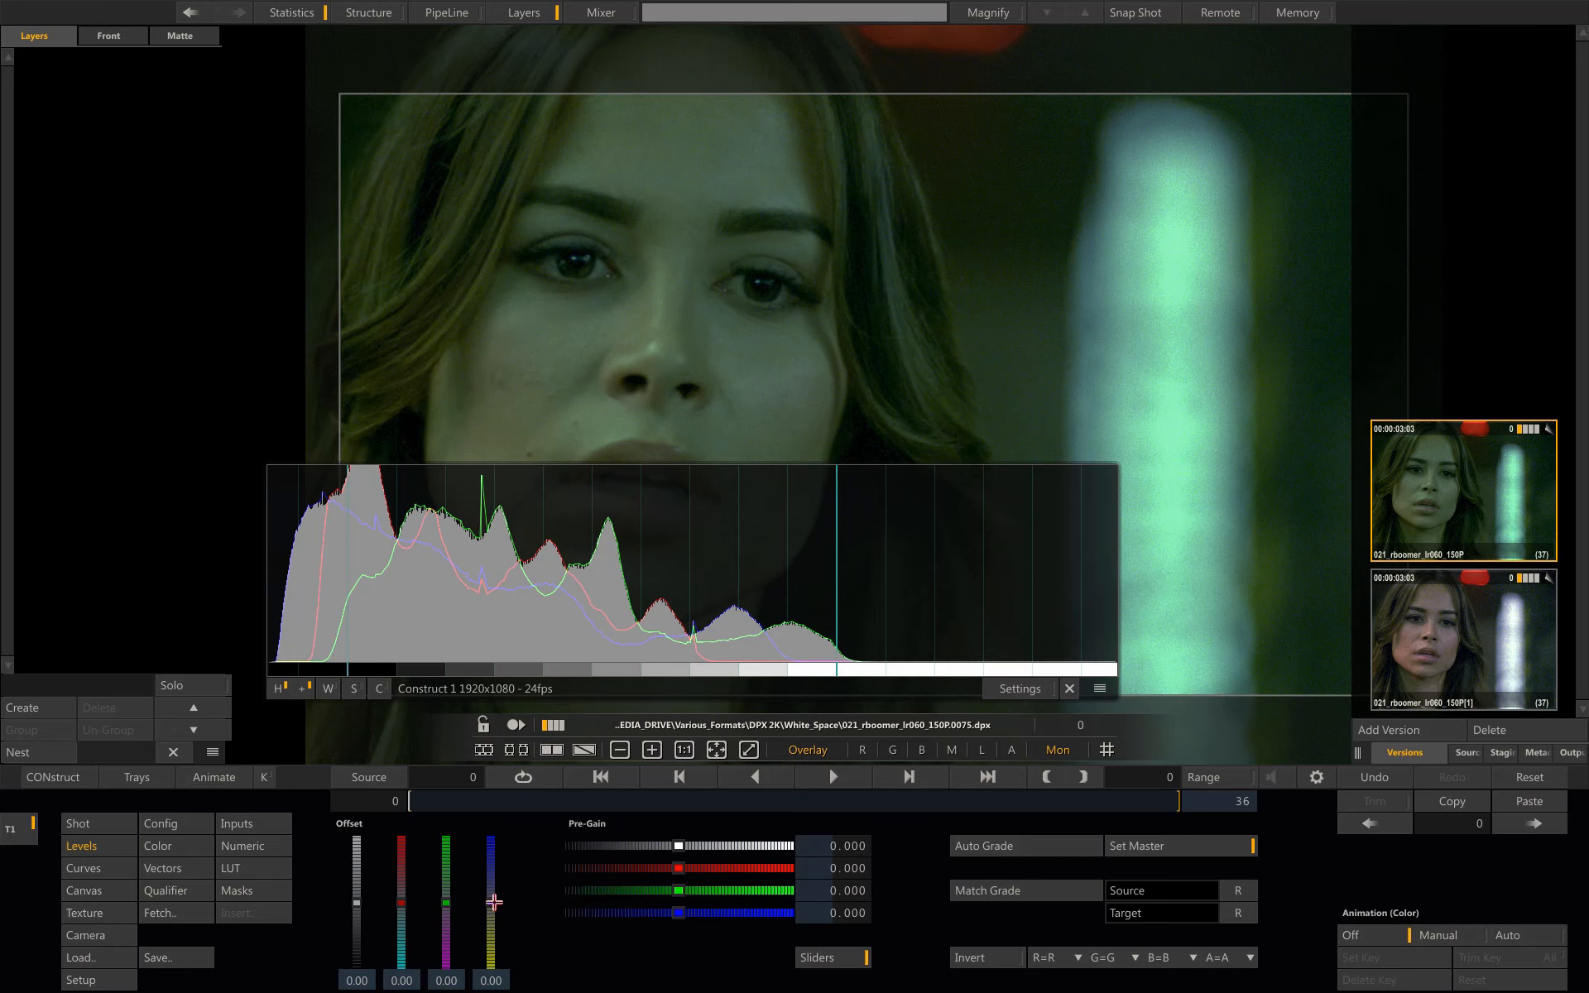
left_click_drag(491, 903, 520, 639)
left_click_drag(402, 901, 420, 829)
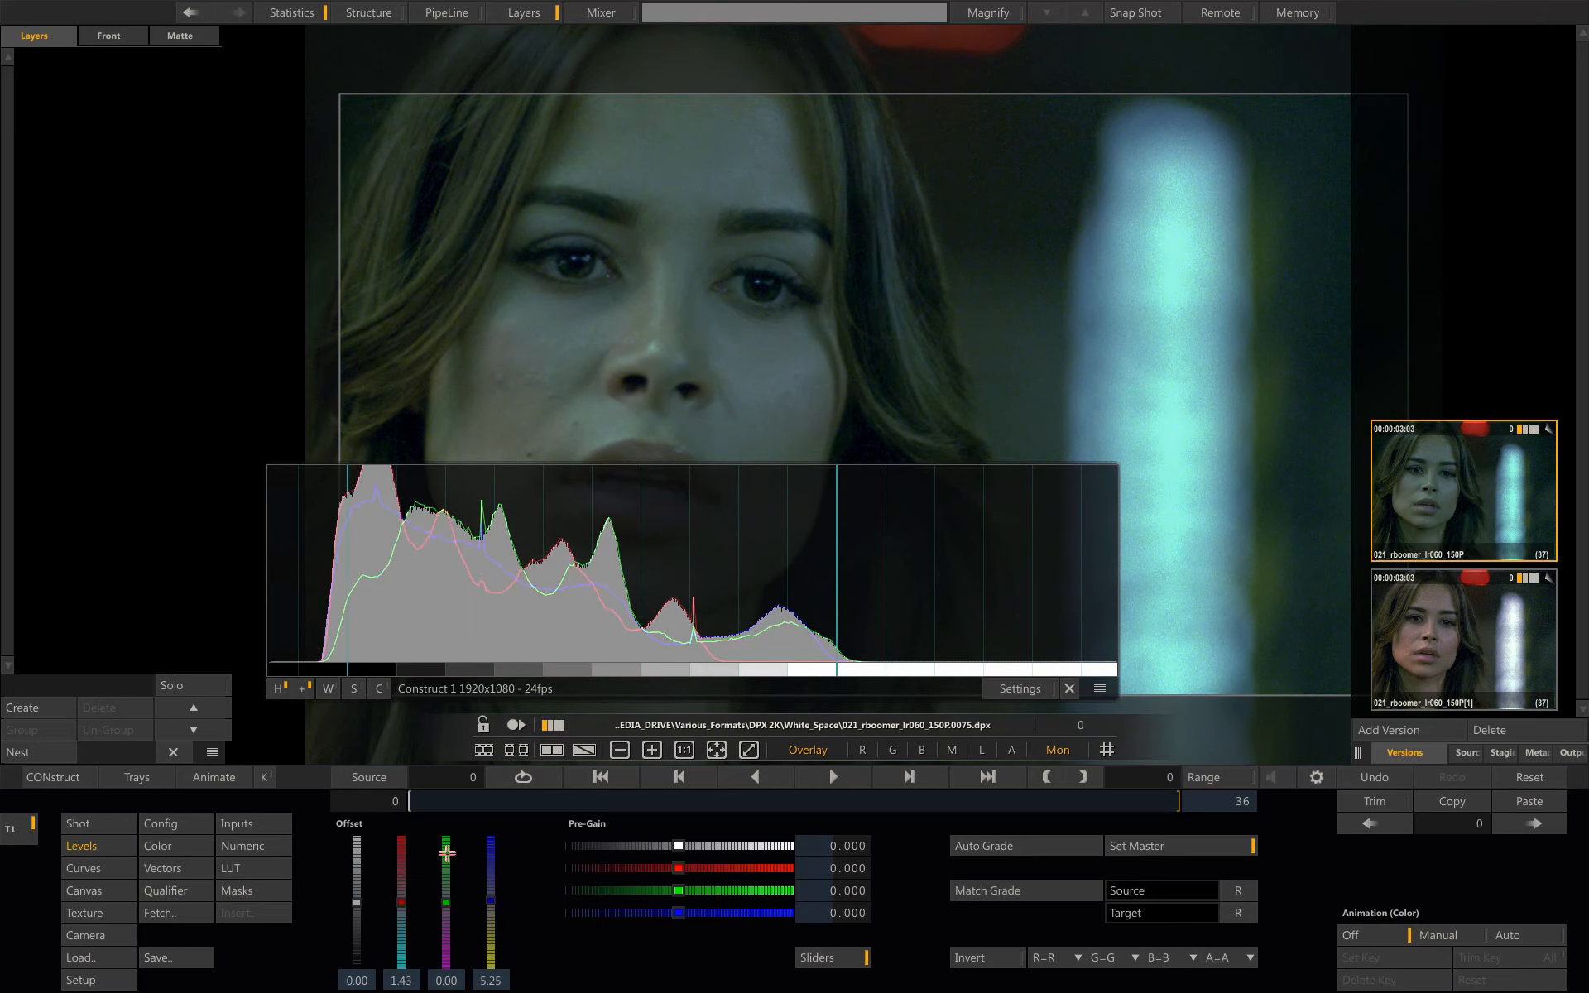
mouse_move(445, 901)
left_mouse_down()
mouse_move(444, 873)
mouse_move(445, 903)
left_mouse_up()
left_click_drag(680, 876, 1340, 875)
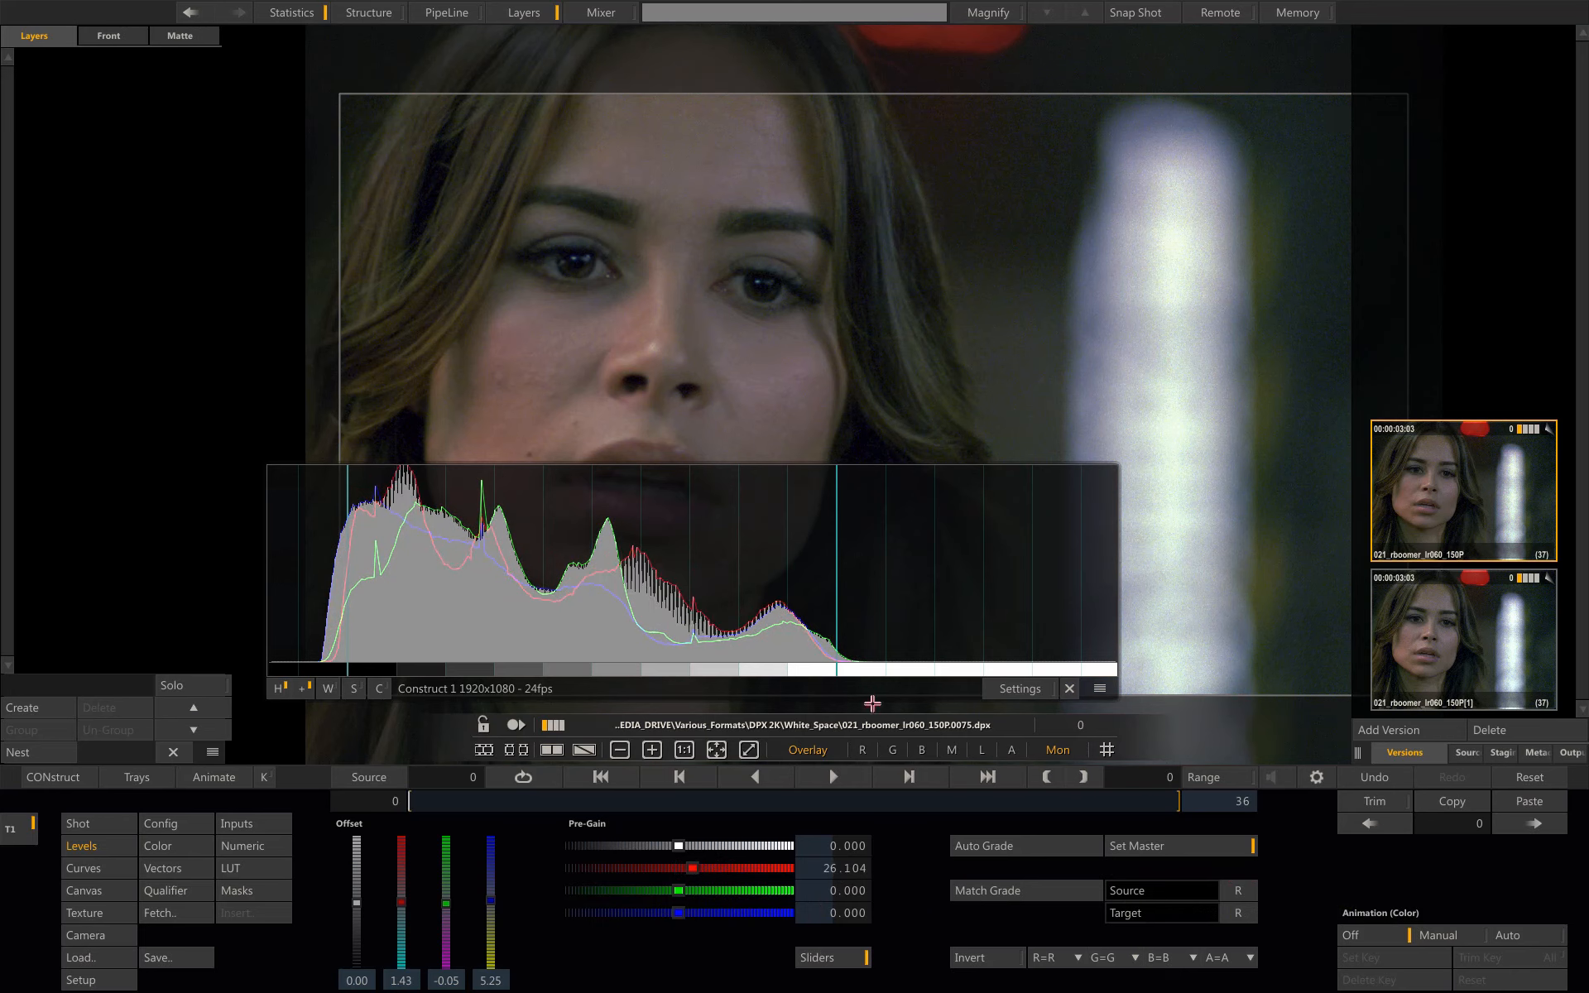
left_click_drag(680, 841, 703, 838)
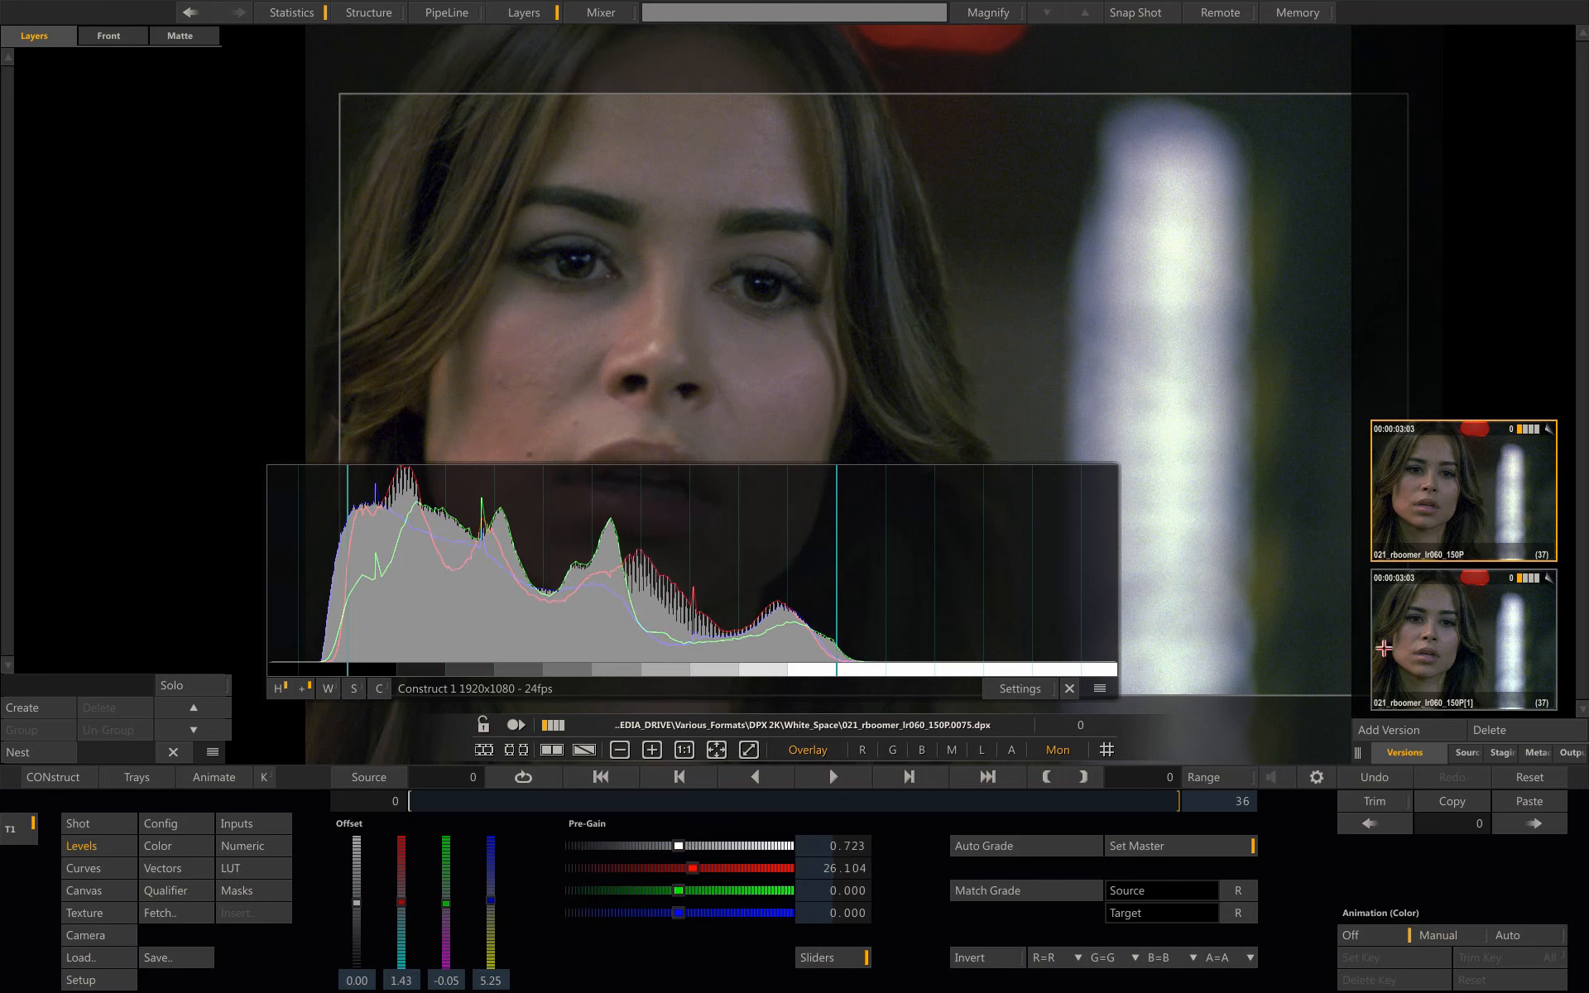
Compare the Levels-graded original version with the color-wheel-graded version, examining highlights, skin tones and histogram.
left_click(1444, 622)
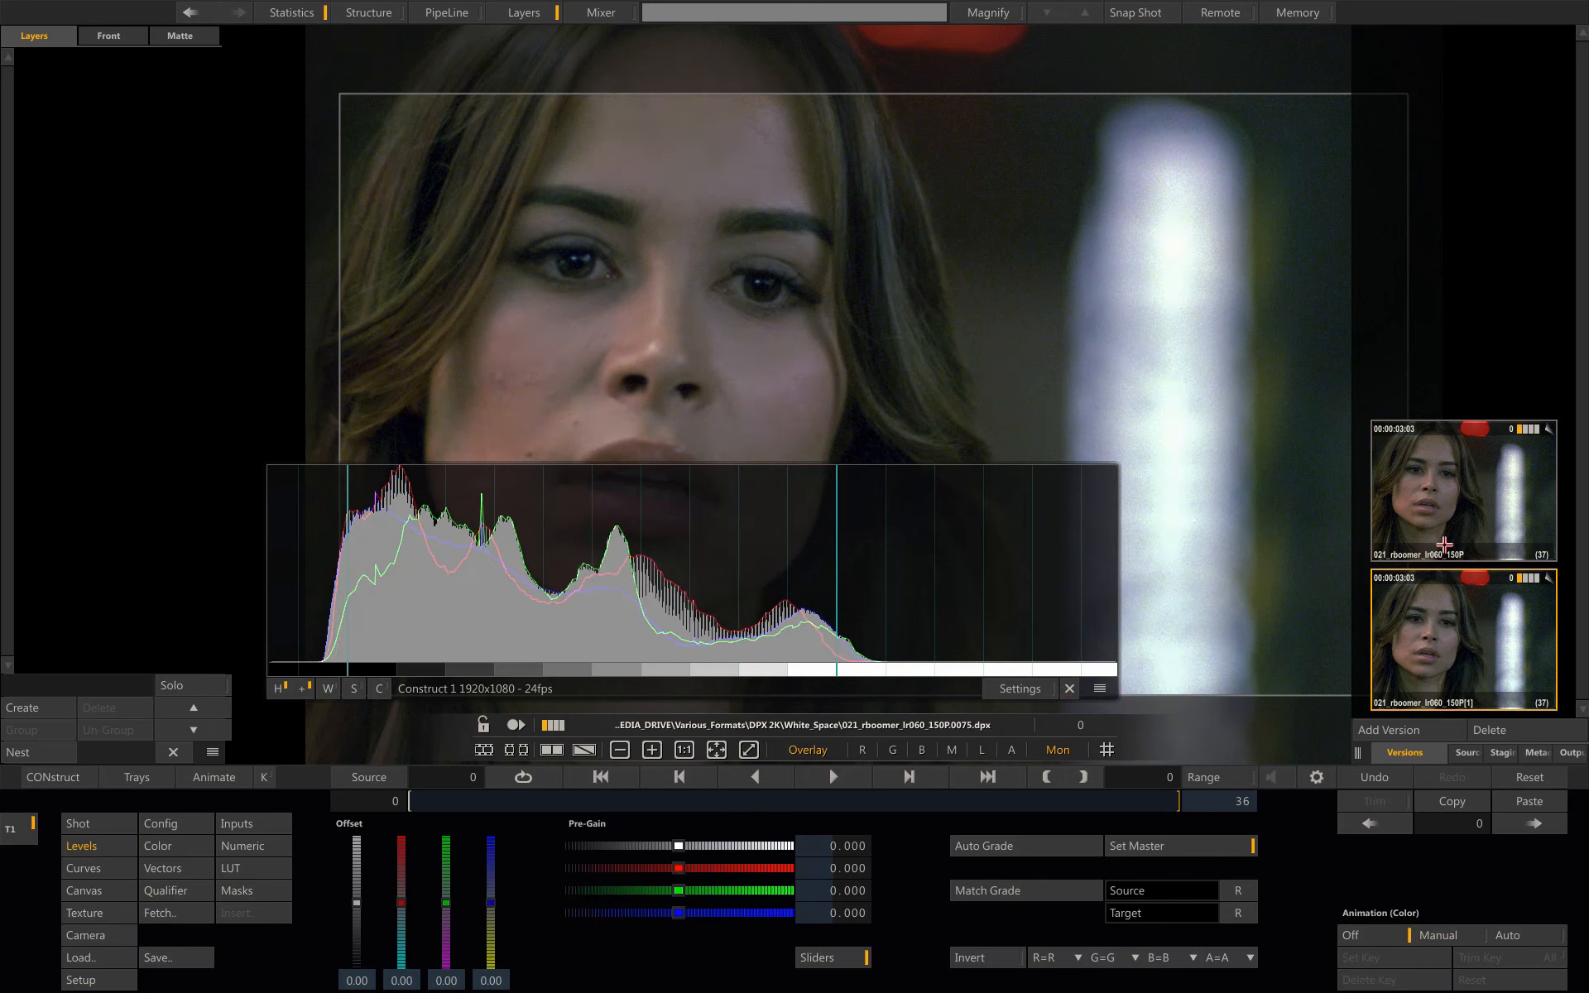
left_click(1443, 517)
left_click(1425, 643)
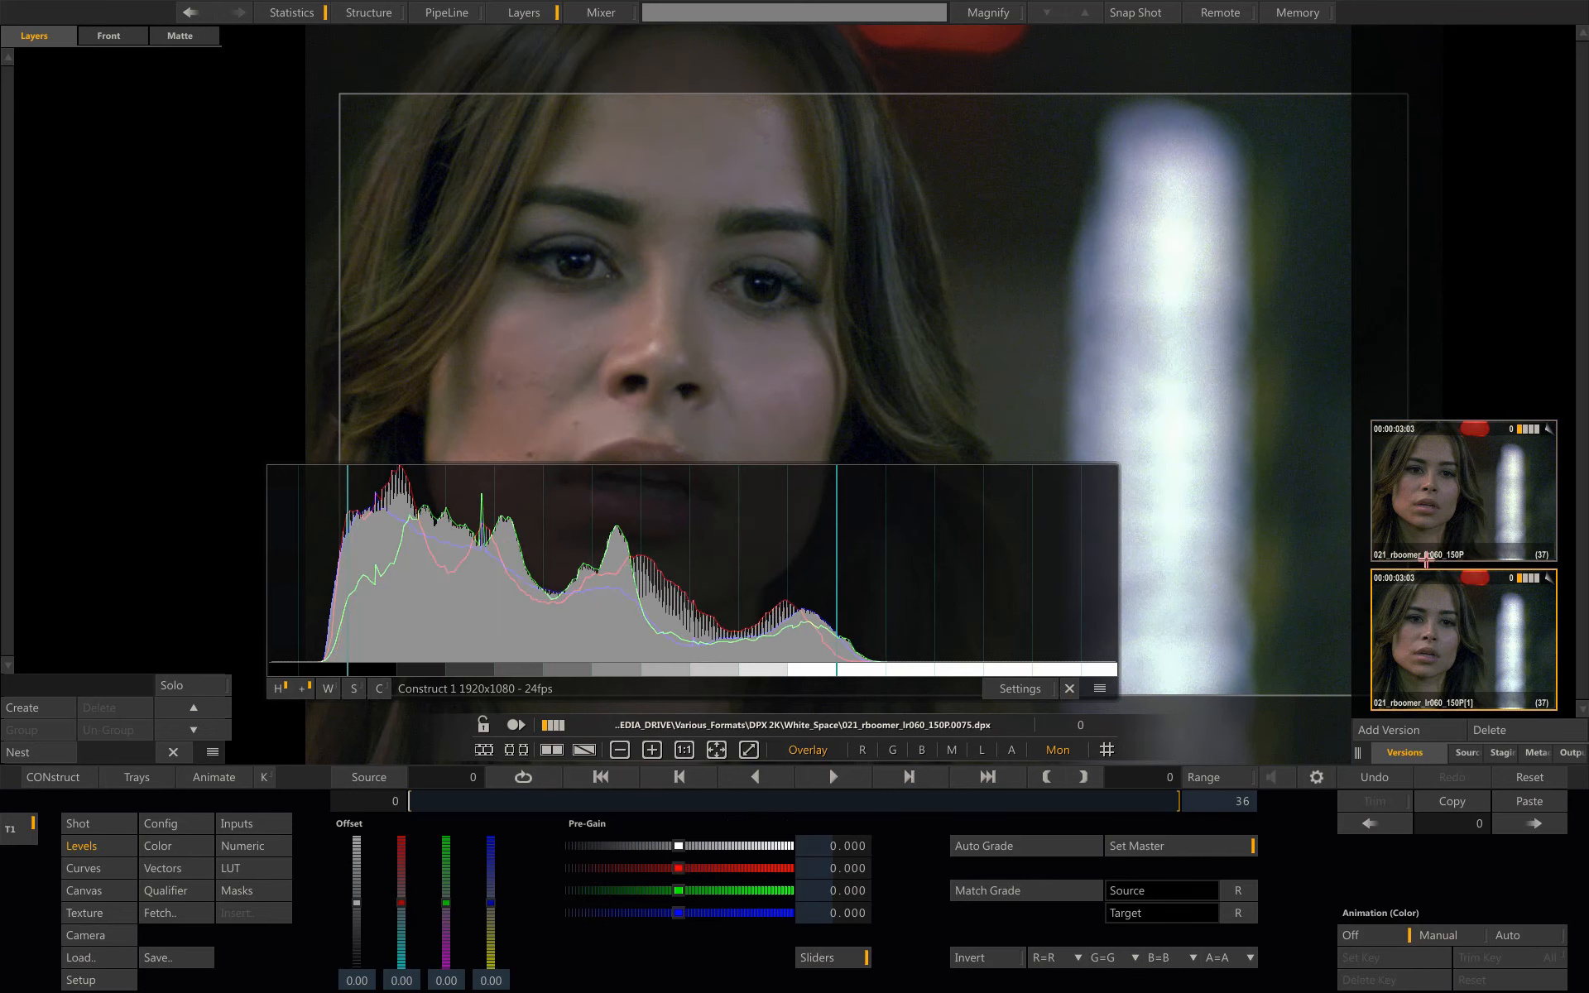
left_click(1423, 521)
left_click(1421, 630)
left_click(1421, 523)
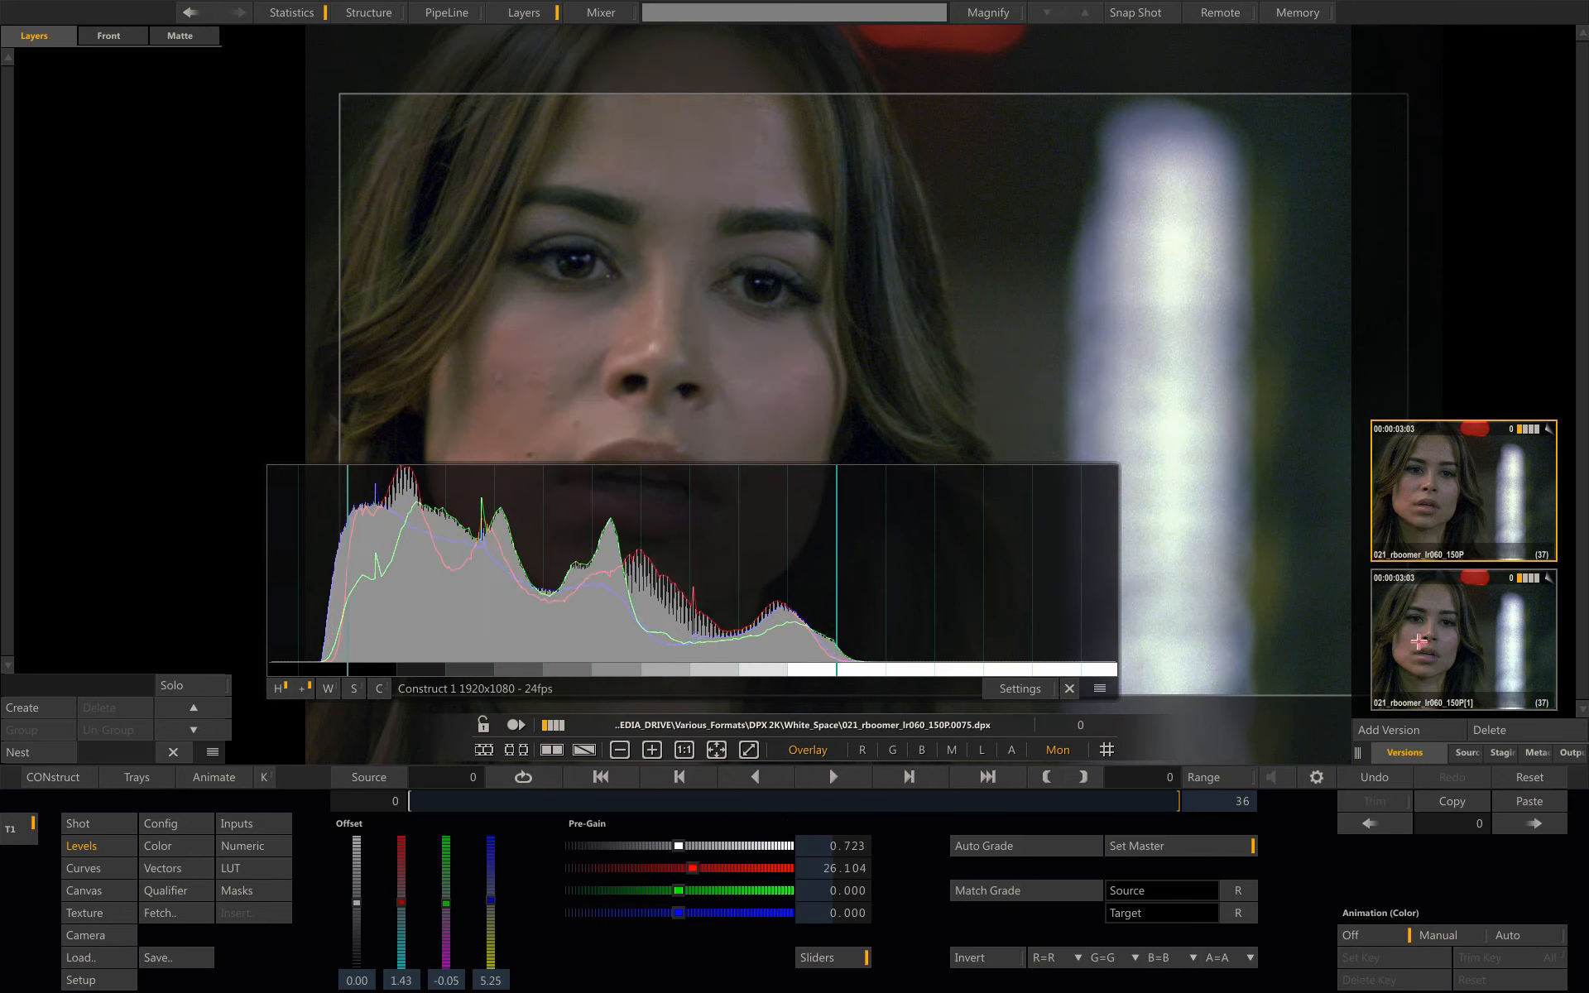
left_click(1420, 643)
left_click(1426, 529)
left_click(1416, 631)
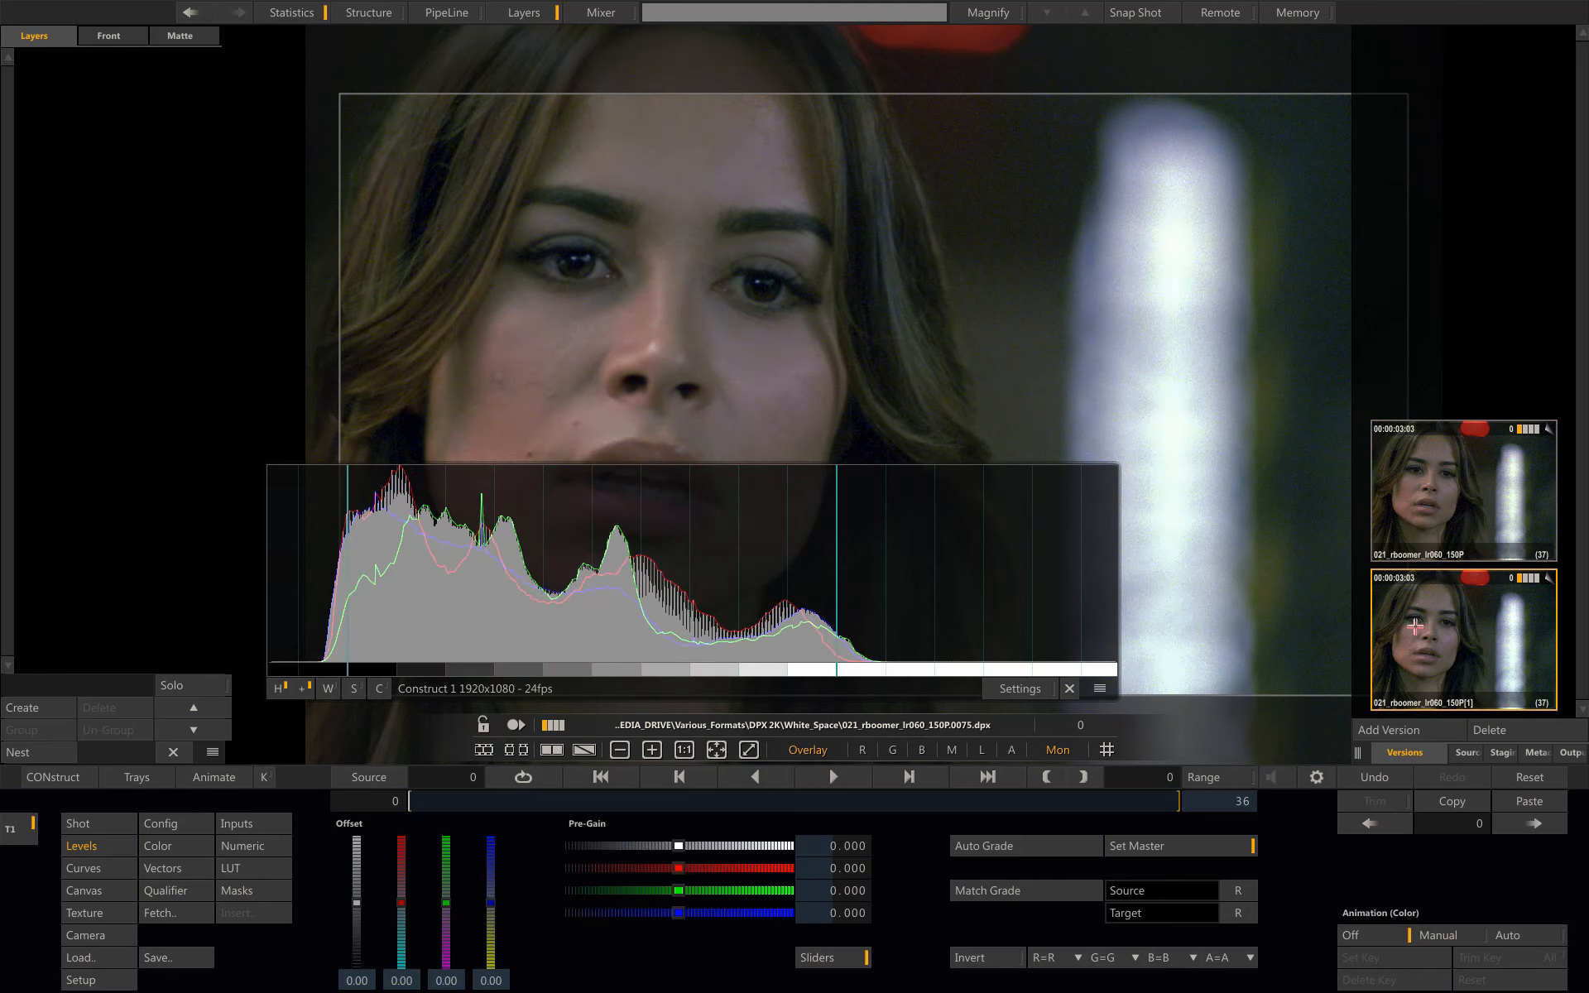
left_click(1416, 537)
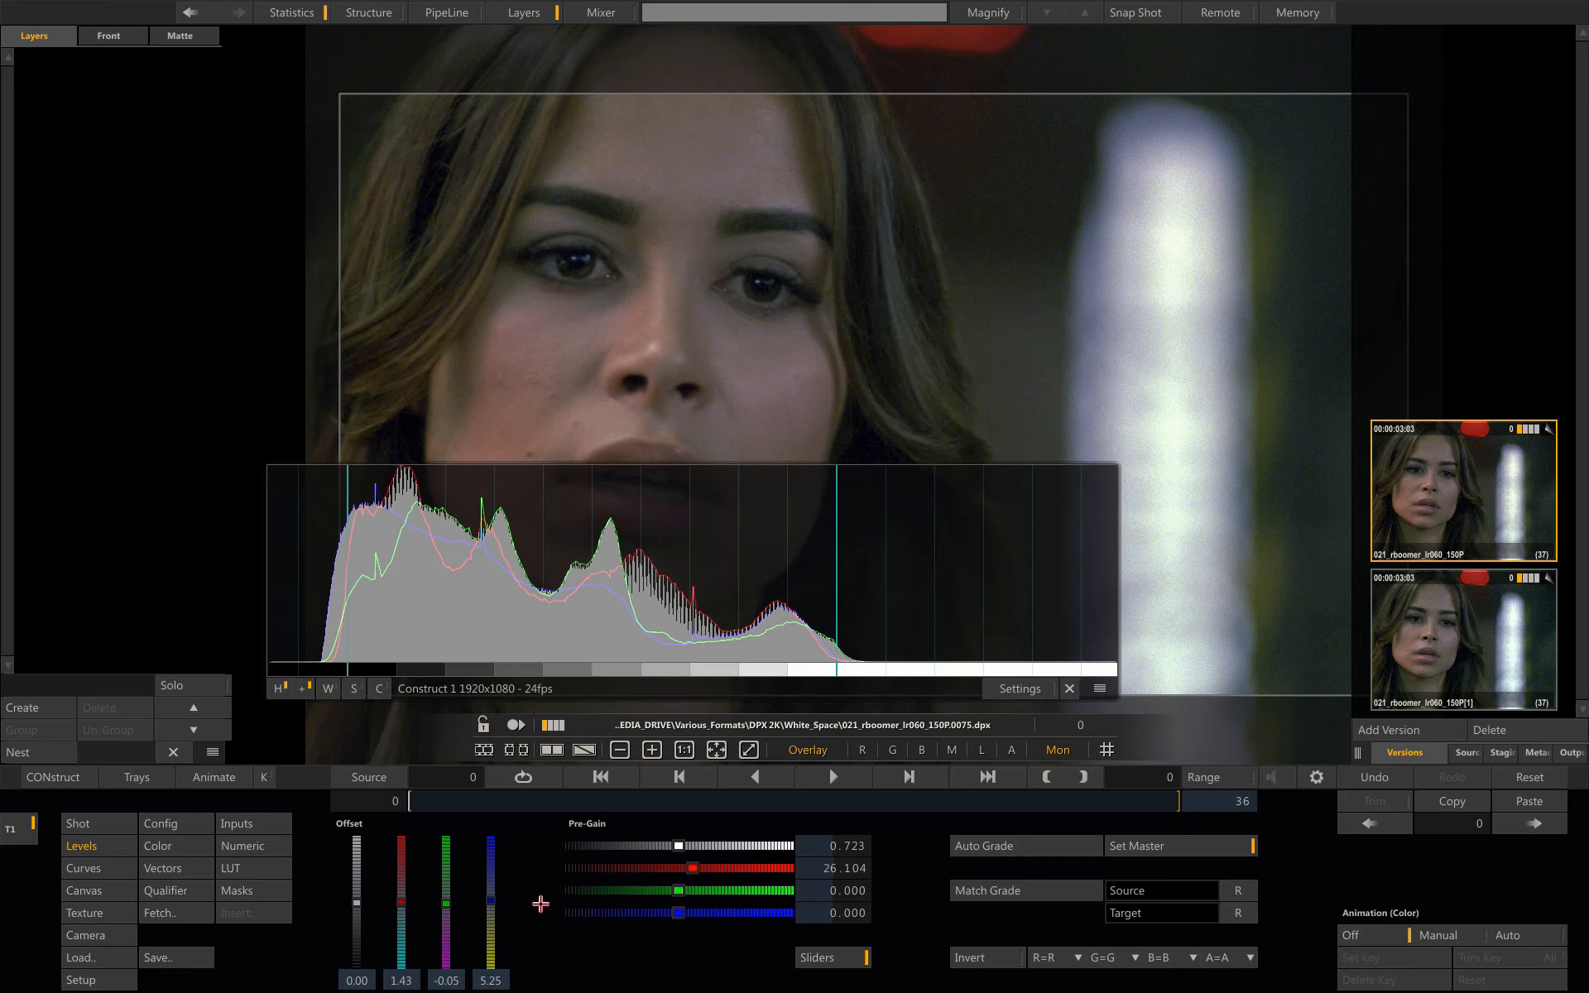
Fine-tune the original version's brightness with the Gain control of the color wheels.
left_click(194, 846)
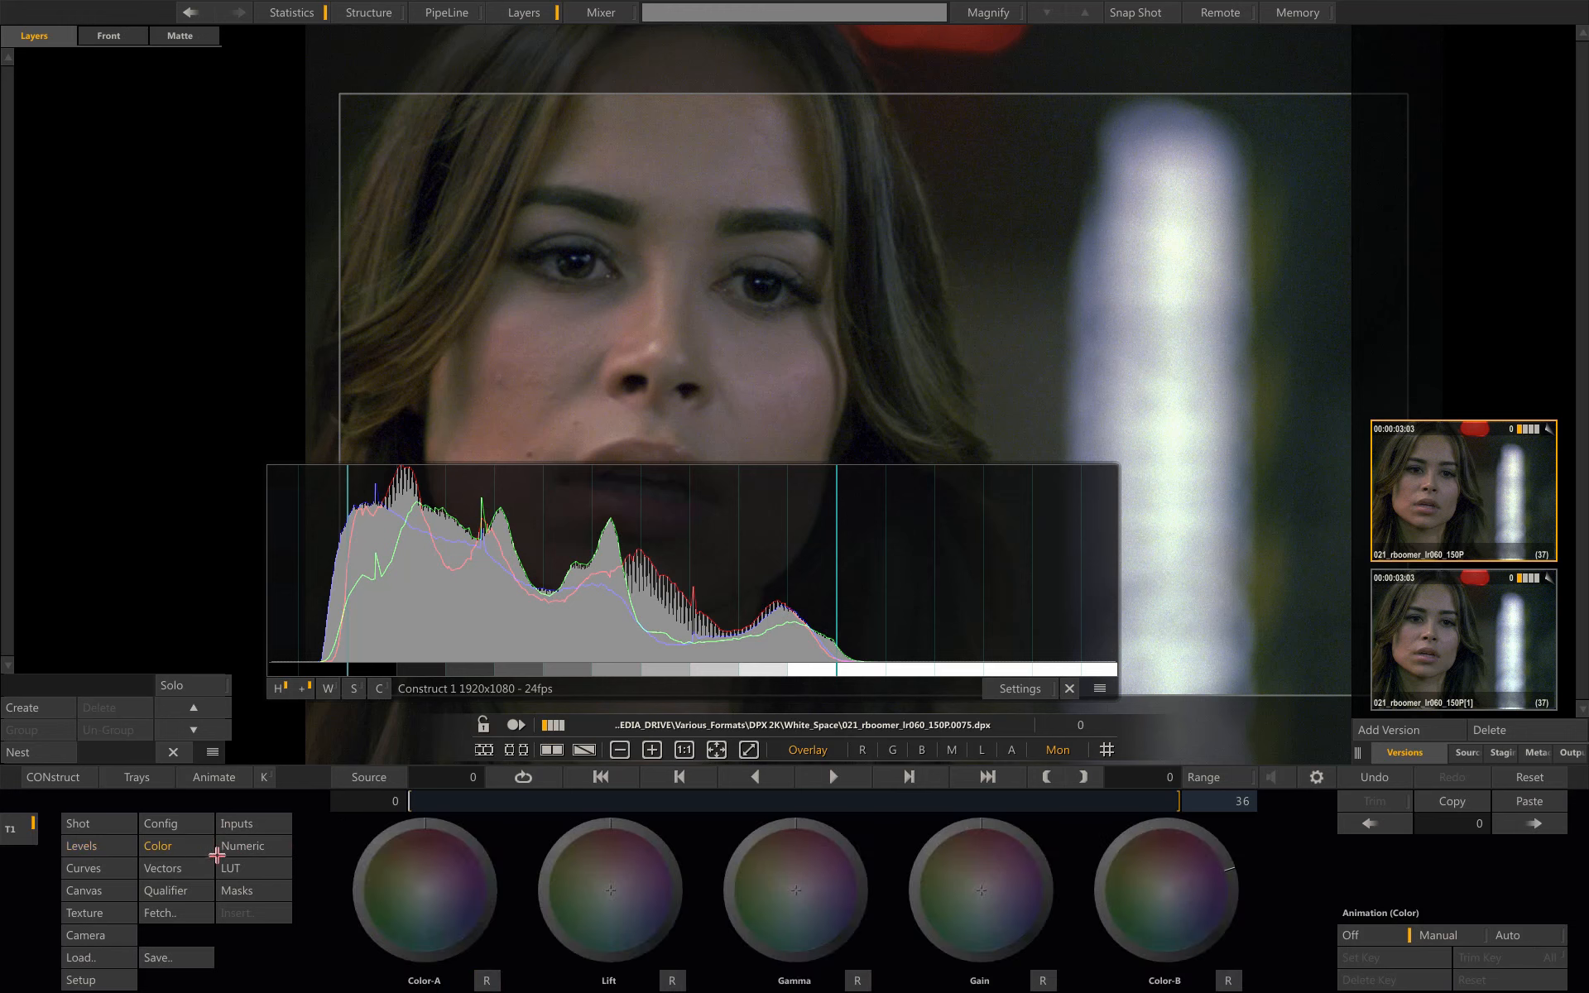
left_click(922, 889)
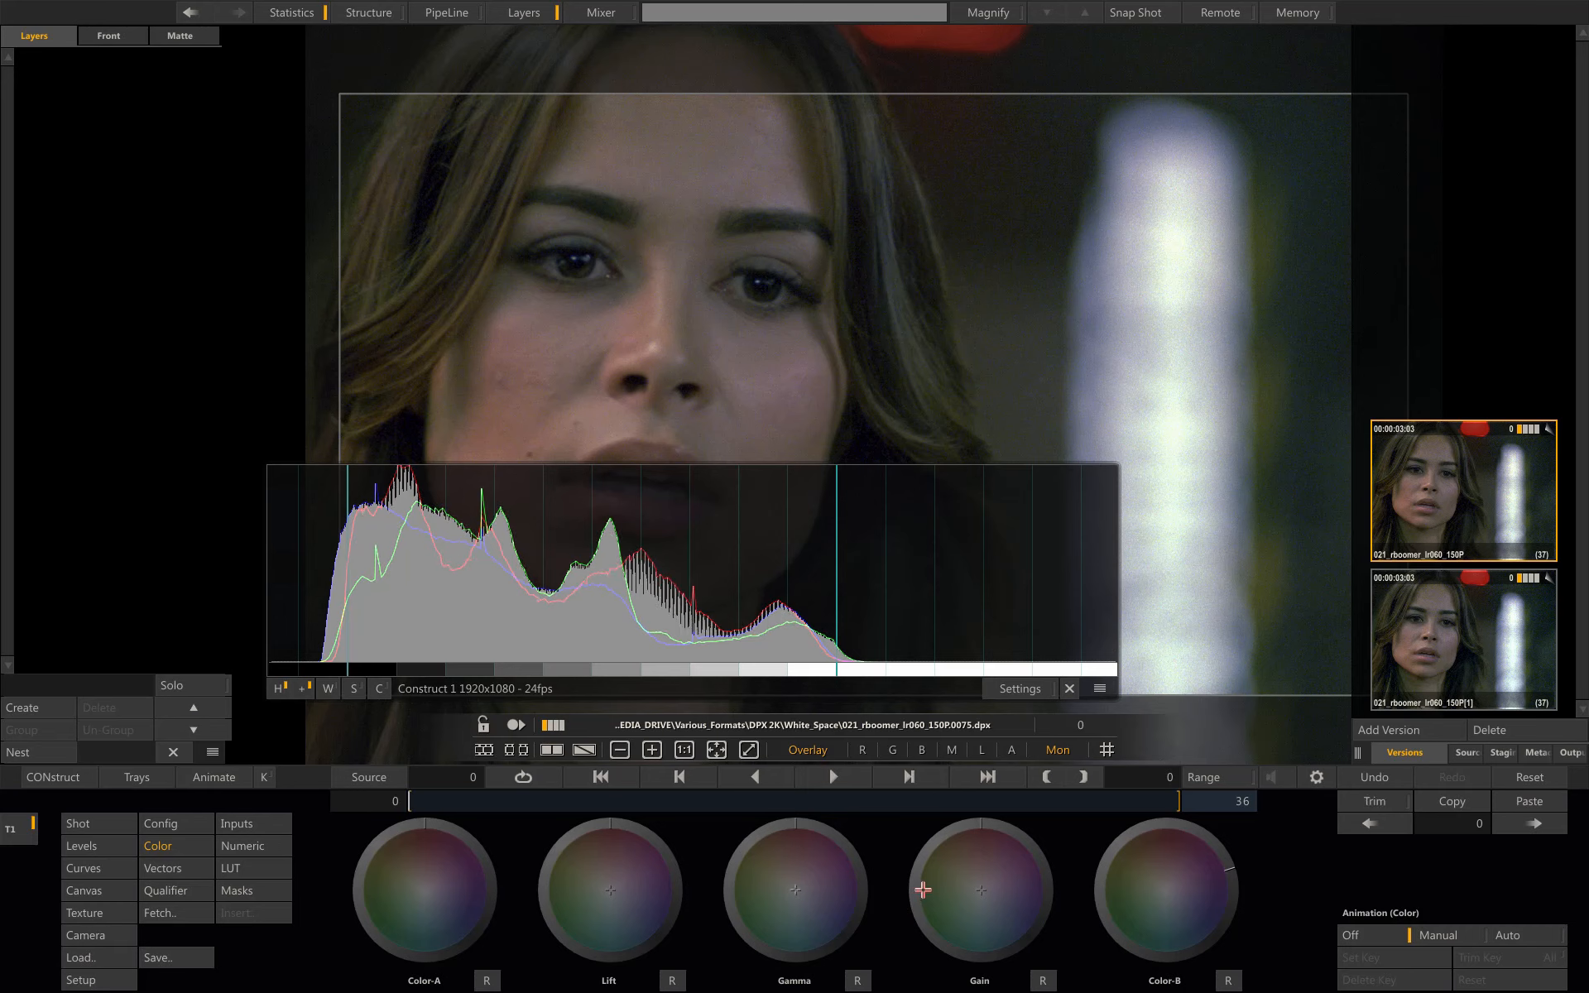
left_click_drag(922, 889, 926, 888)
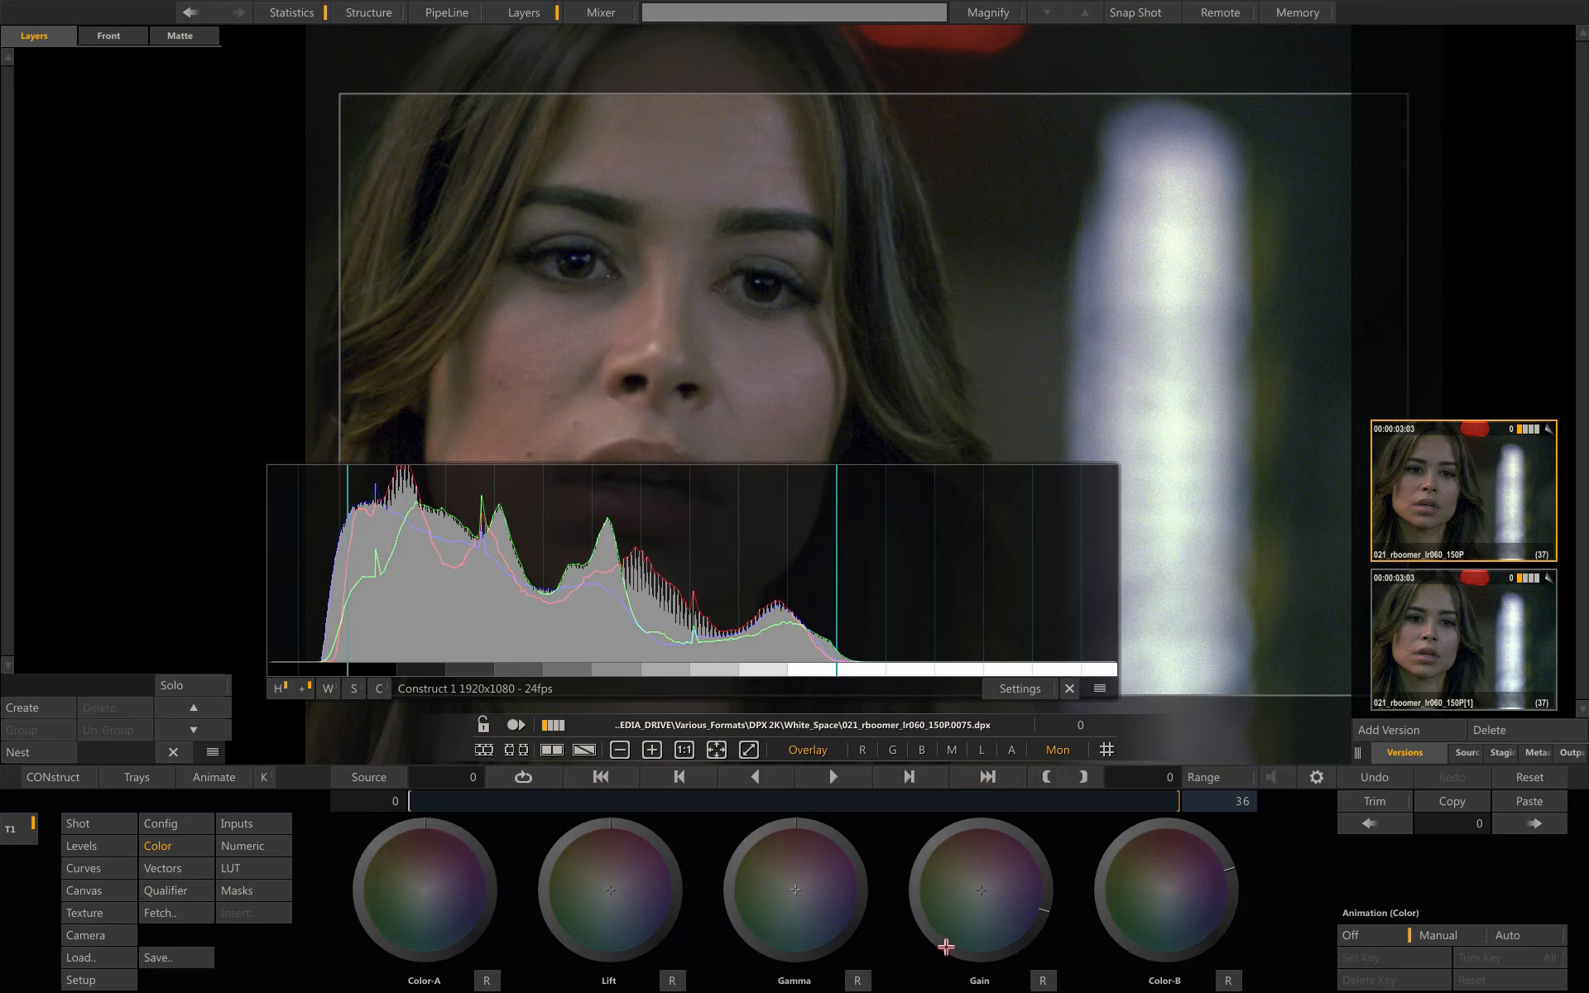
left_click_drag(945, 945, 953, 932)
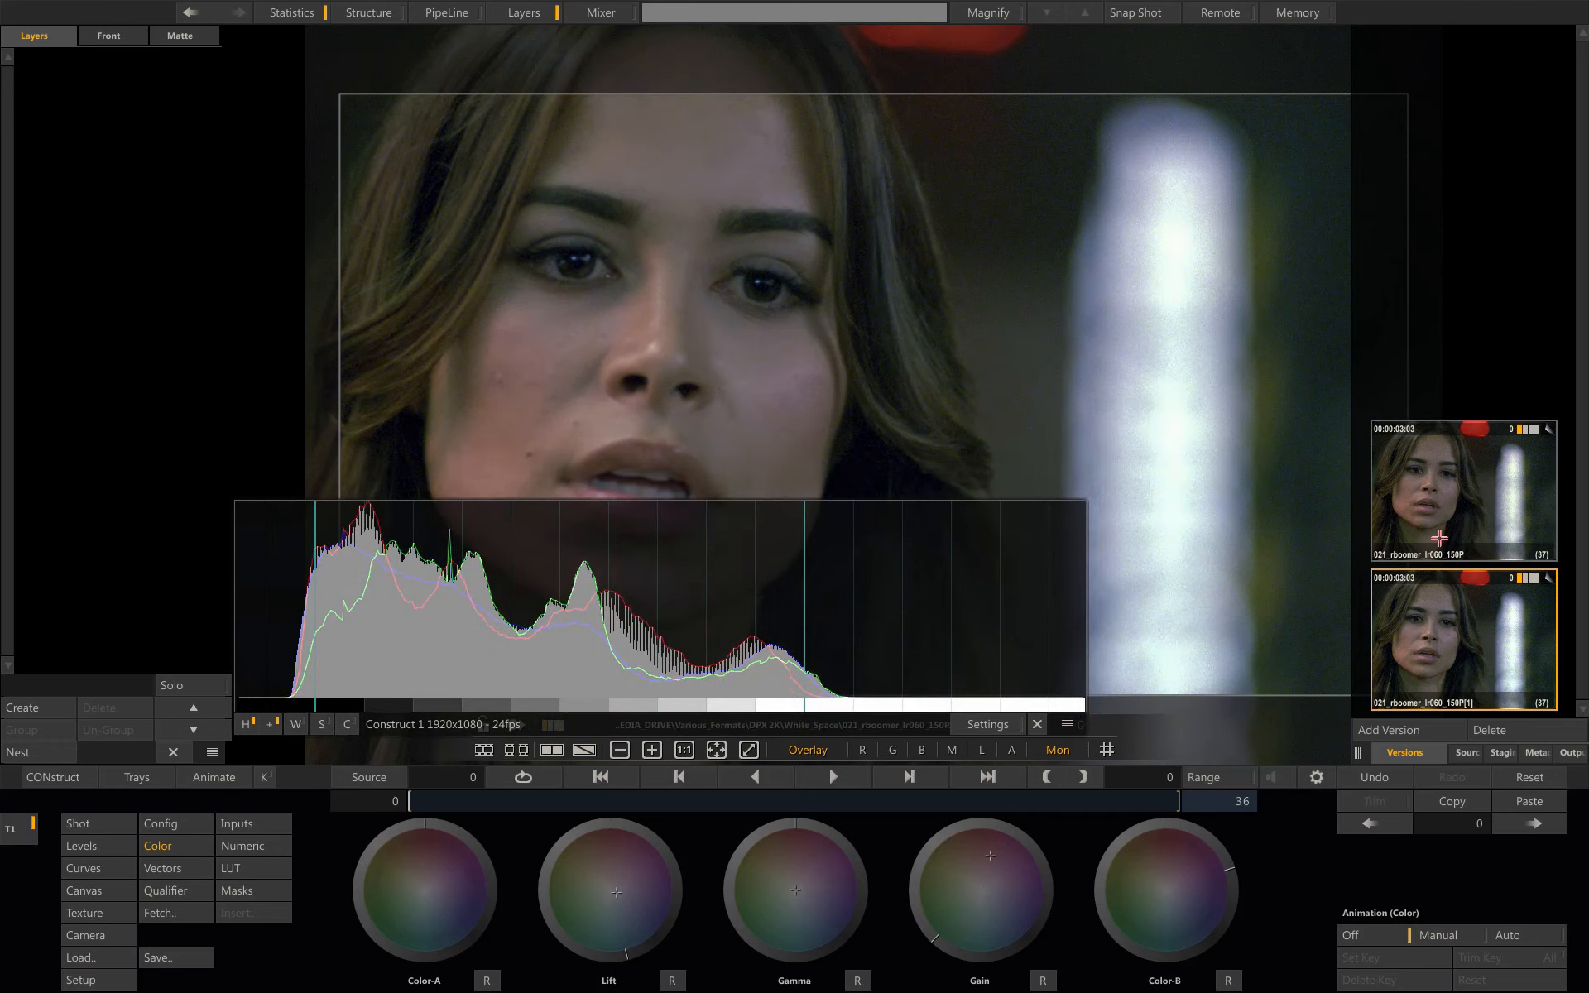
Check the fine-tuned original version against the second version, examining the remaining differences in image and histogram.
left_click(1439, 538)
left_click(1421, 639)
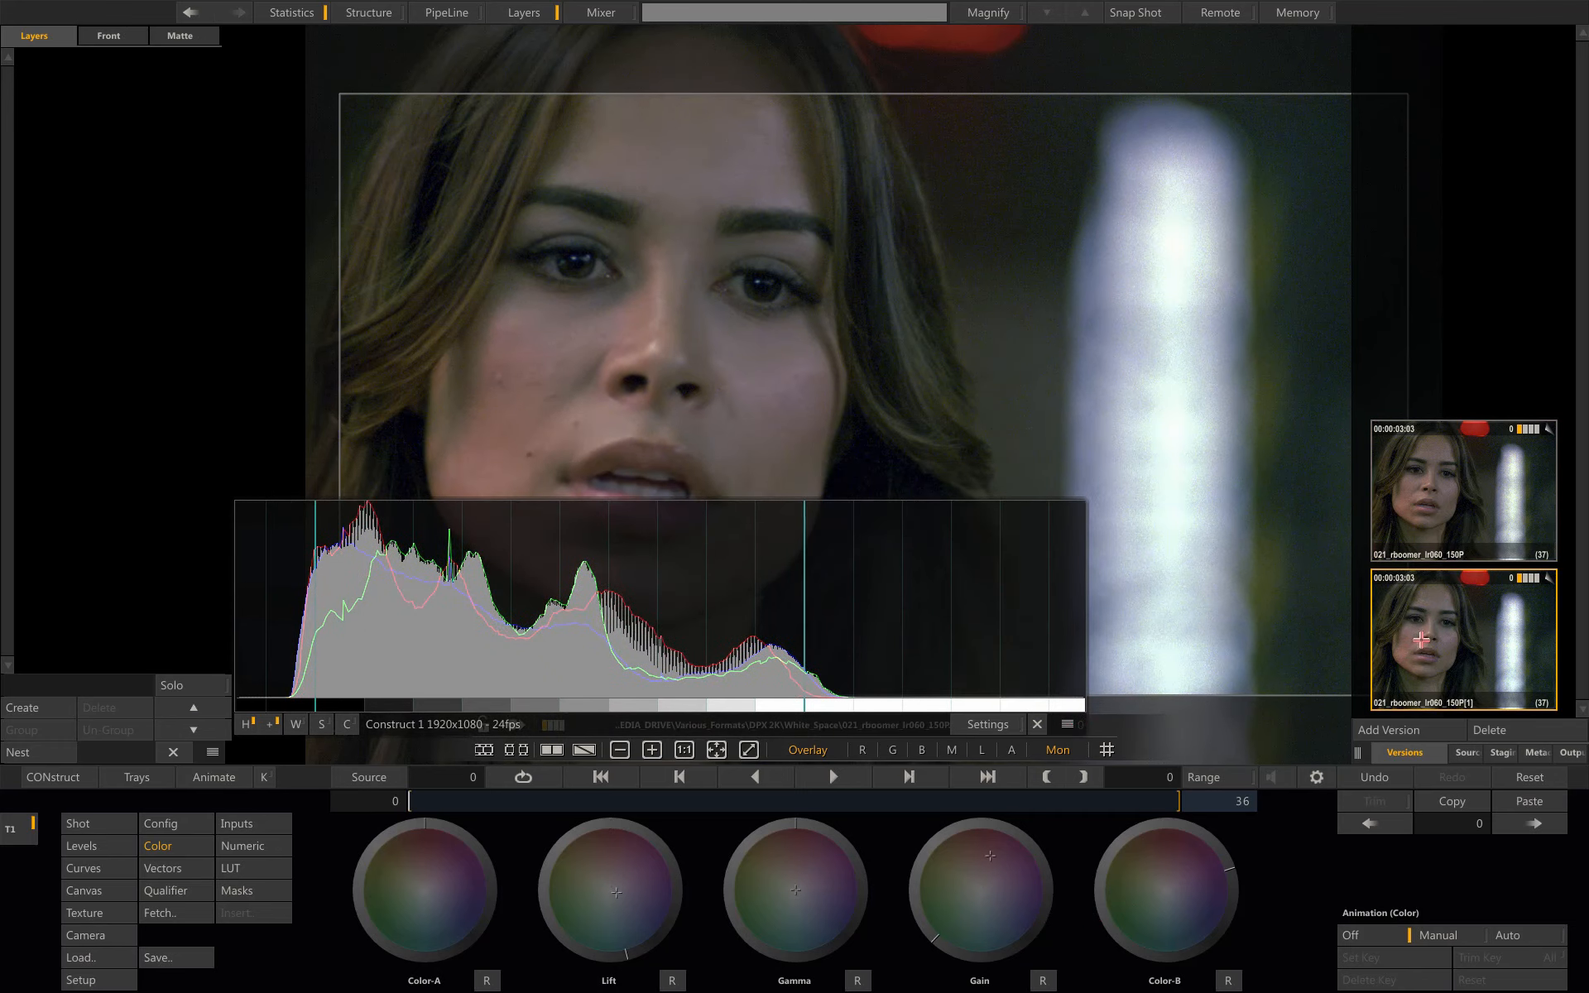
left_click(1473, 520)
left_click(1430, 633)
left_click(1455, 505)
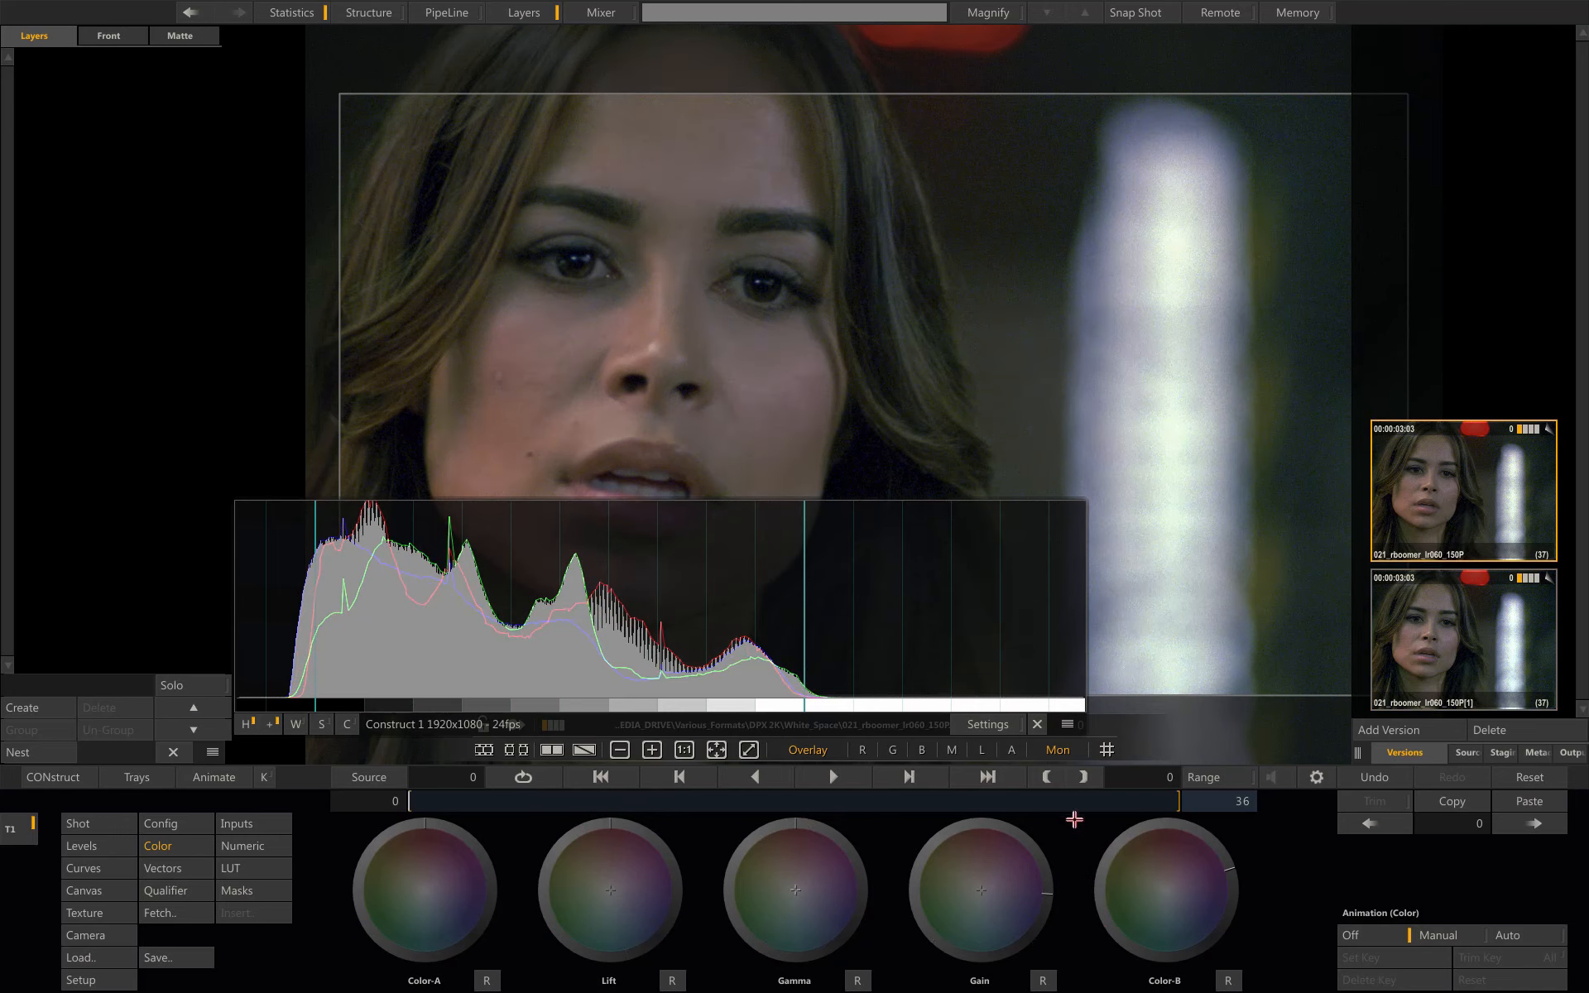
left_click(1422, 651)
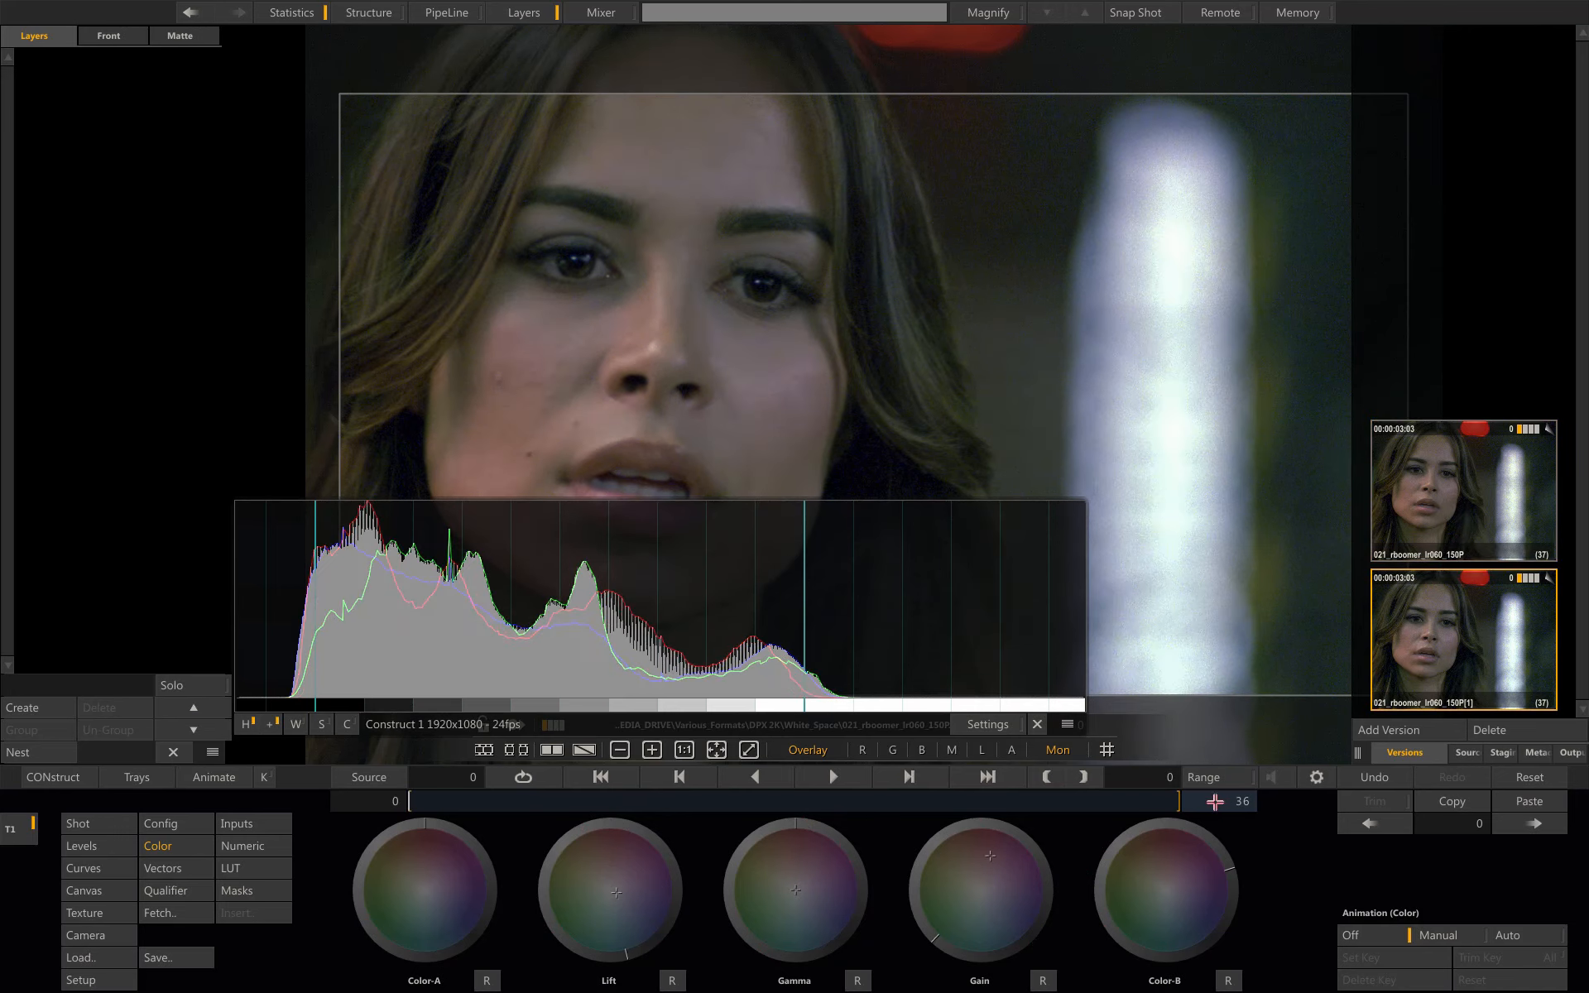